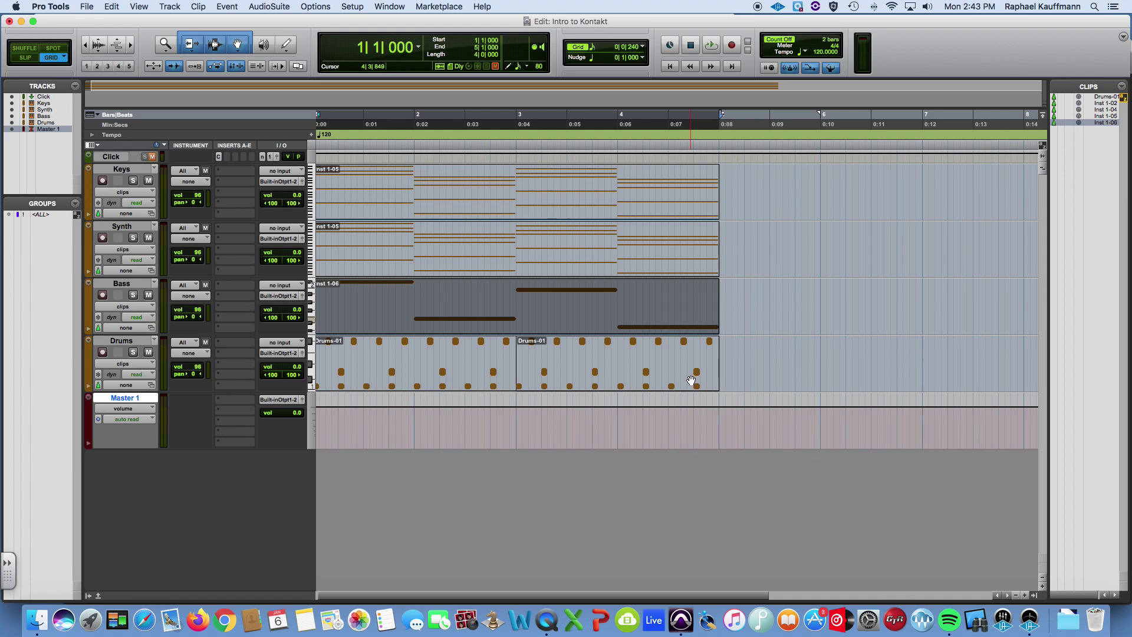
pyautogui.click(859, 338)
pyautogui.scroll(-1, 579, 314)
pyautogui.scroll(1, 583, 313)
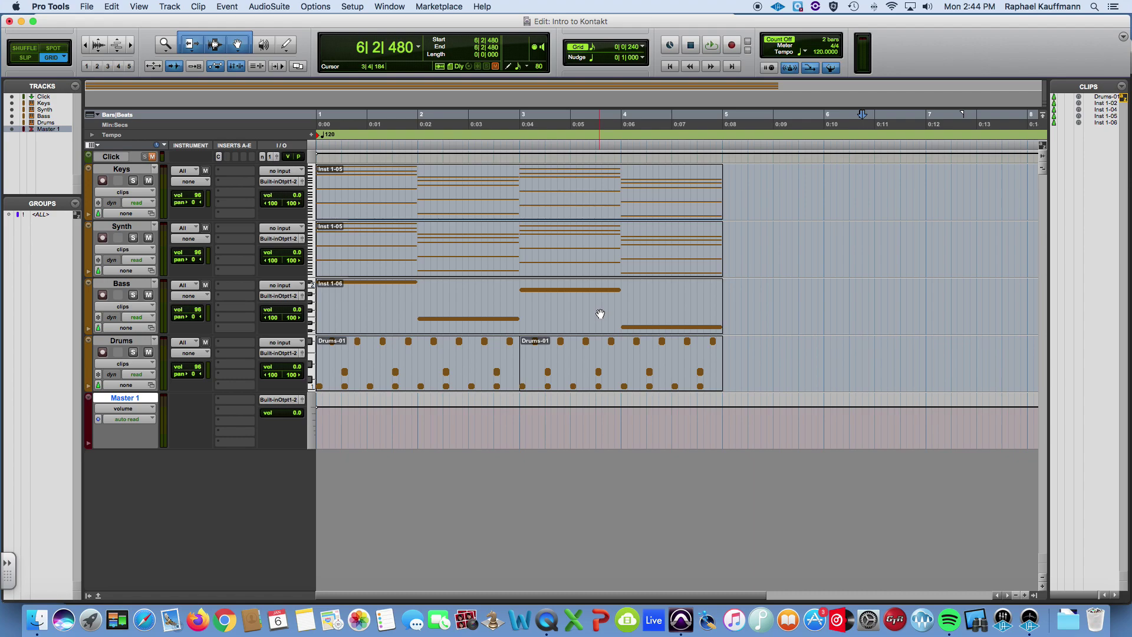
# Step: Insert the stereo Kontakt 5-AAX multichannel instrument plug-in on the Keys track's first insert slot
pyautogui.click(128, 170)
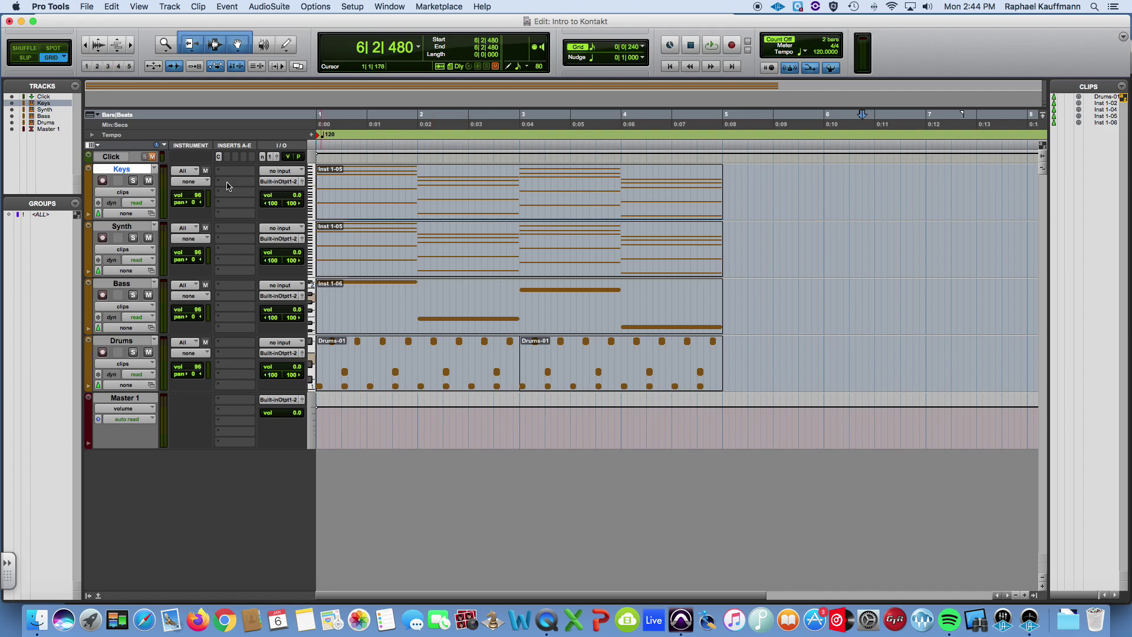
pyautogui.click(253, 174)
pyautogui.moveTo(289, 195)
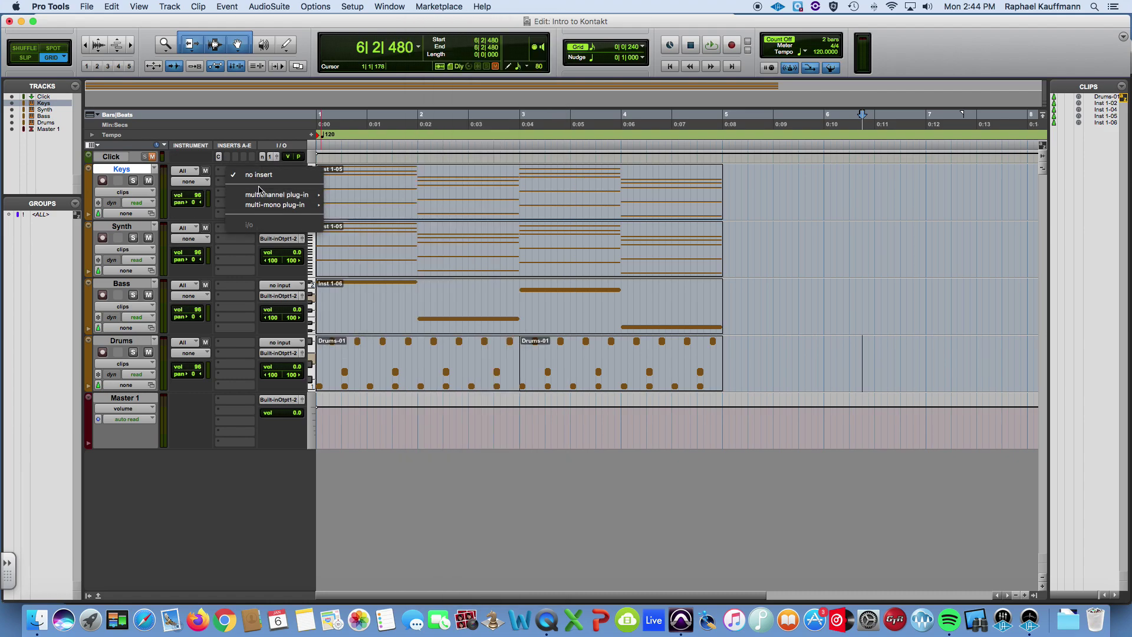
pyautogui.moveTo(371, 298)
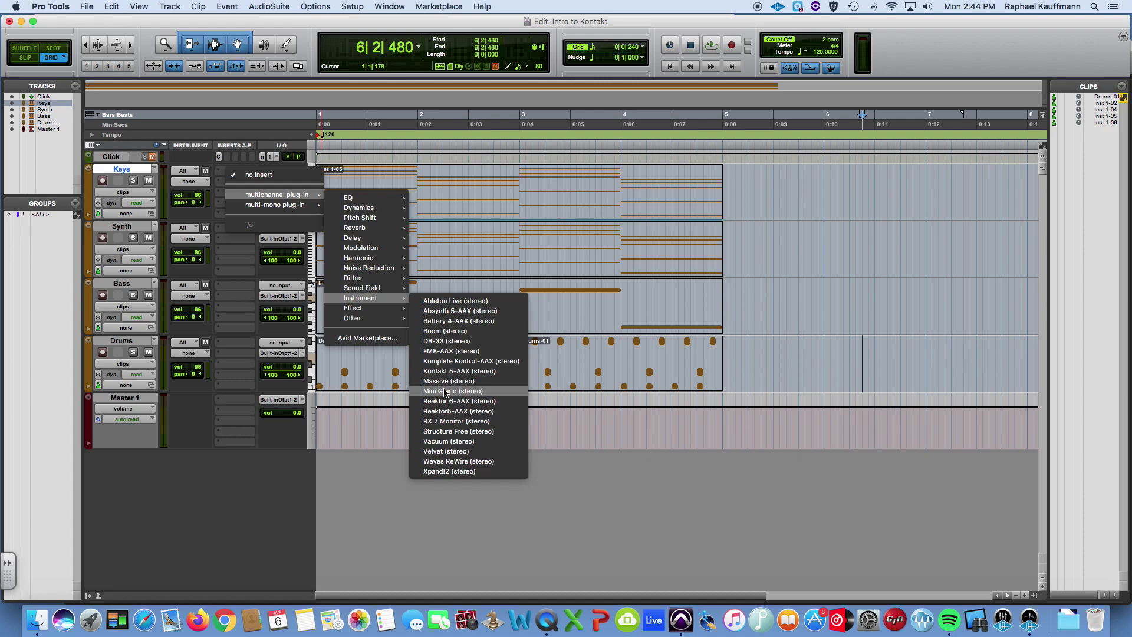
pyautogui.click(446, 371)
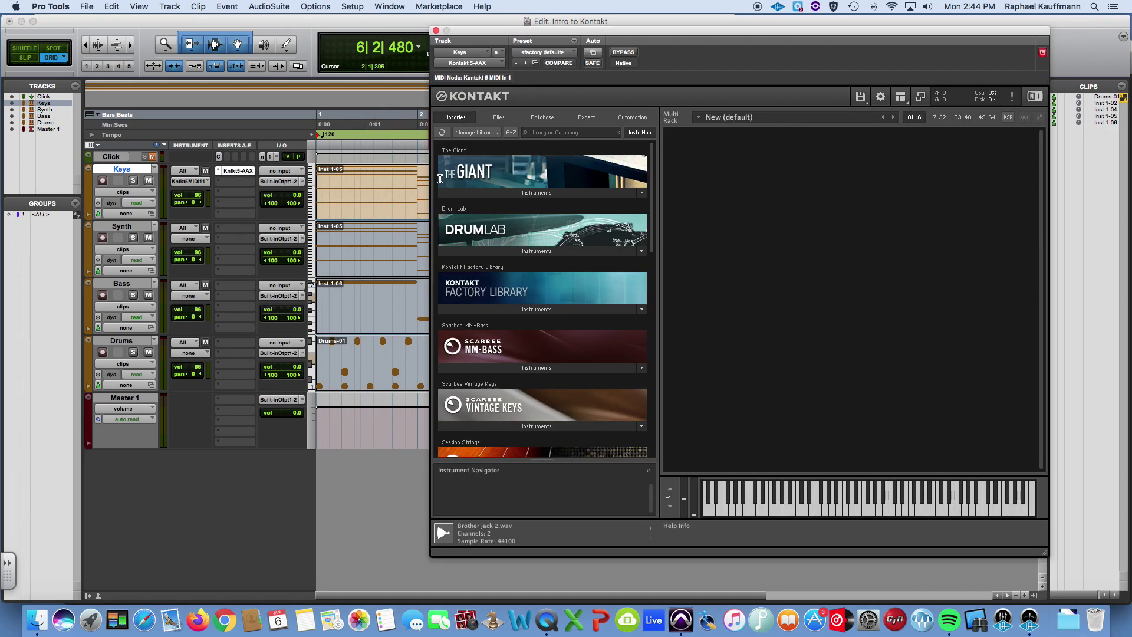
# Step: Play the session briefly, stop it, and return the playback position to the session start
pyautogui.press('space')
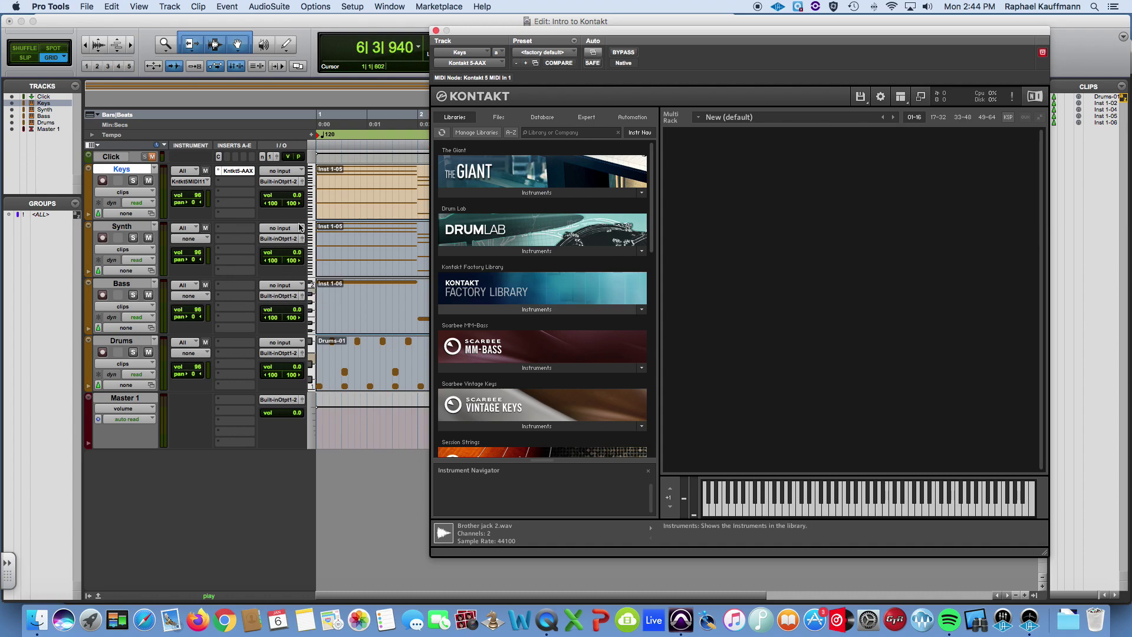
pyautogui.press('space')
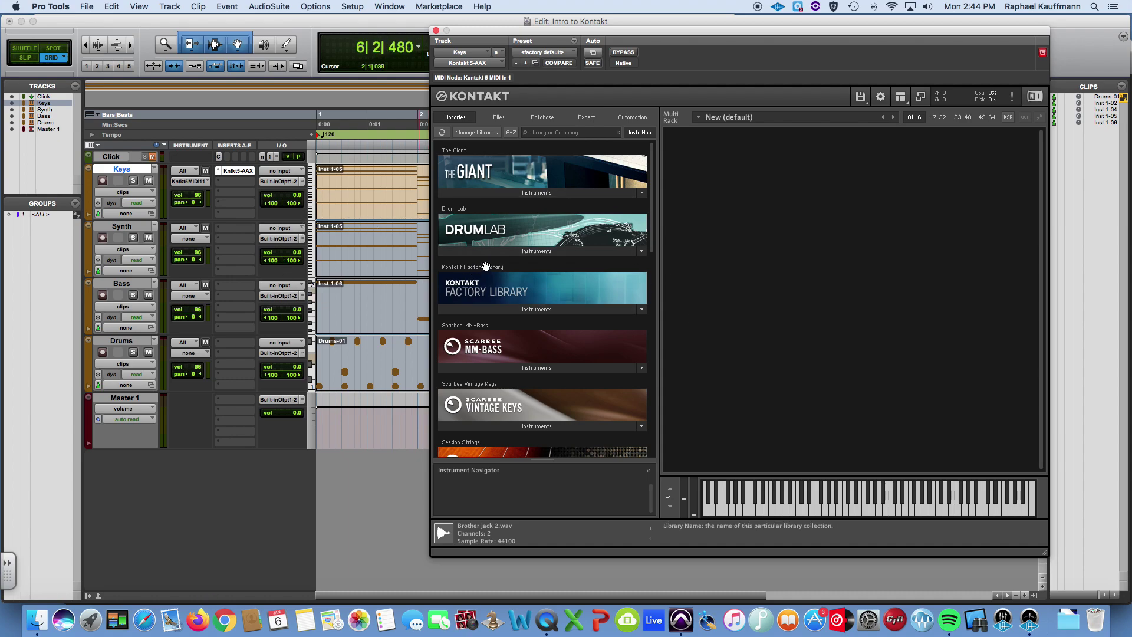
pyautogui.press('Return')
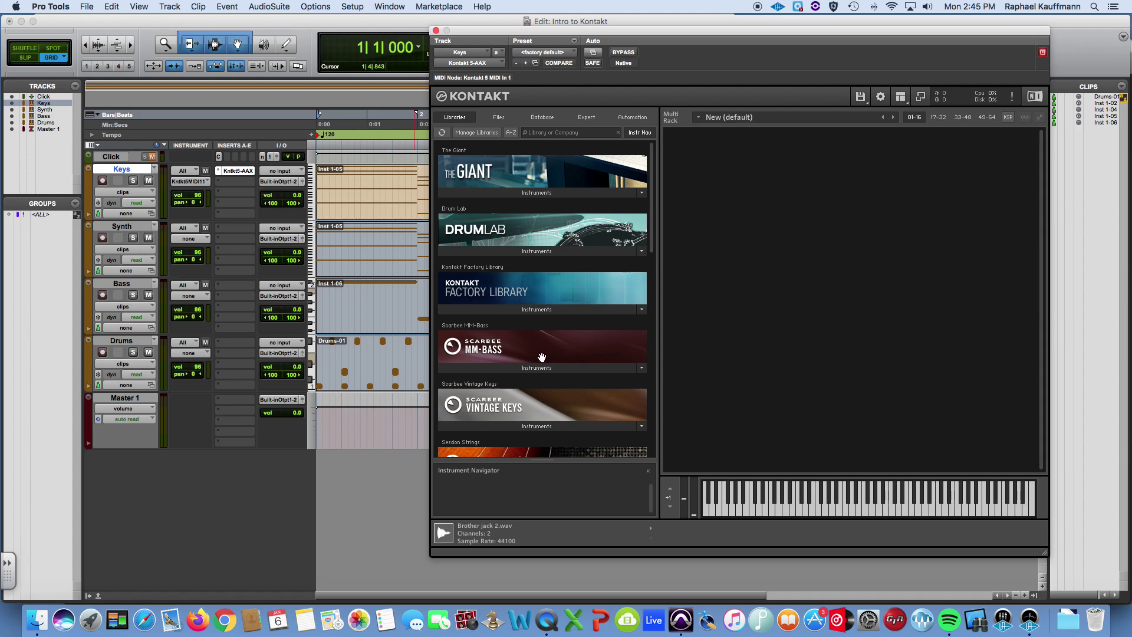
# Step: Audition The Giant.nki from The Giant library on the on-screen keyboard and remove it from the rack
pyautogui.scroll(-8, 543, 357)
pyautogui.scroll(8, 543, 357)
pyautogui.click(529, 192)
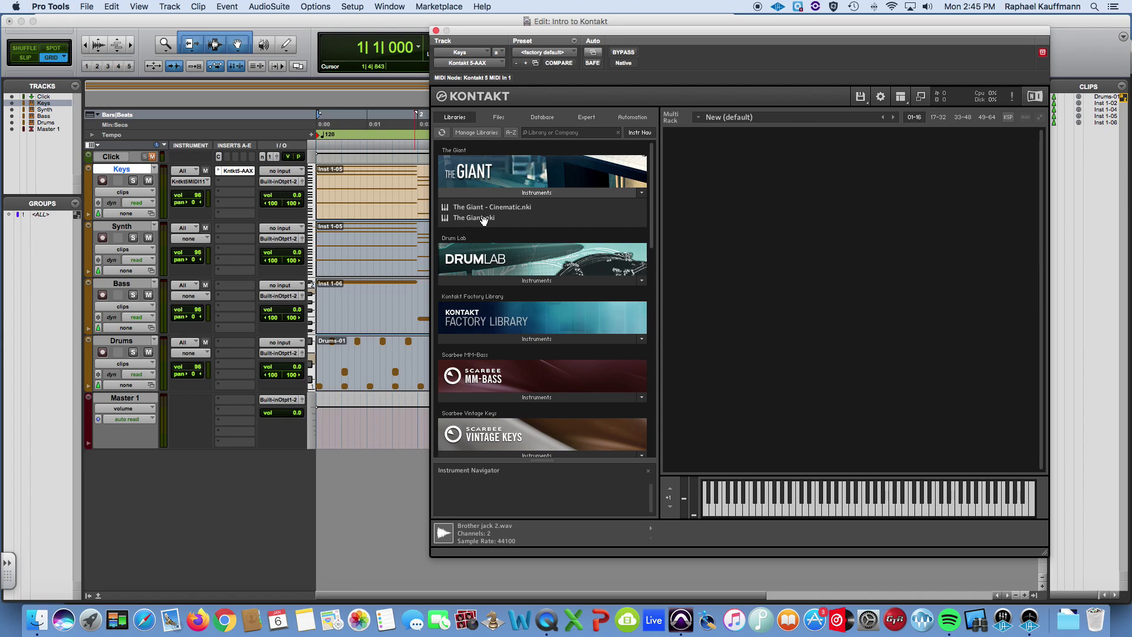
pyautogui.doubleClick(491, 218)
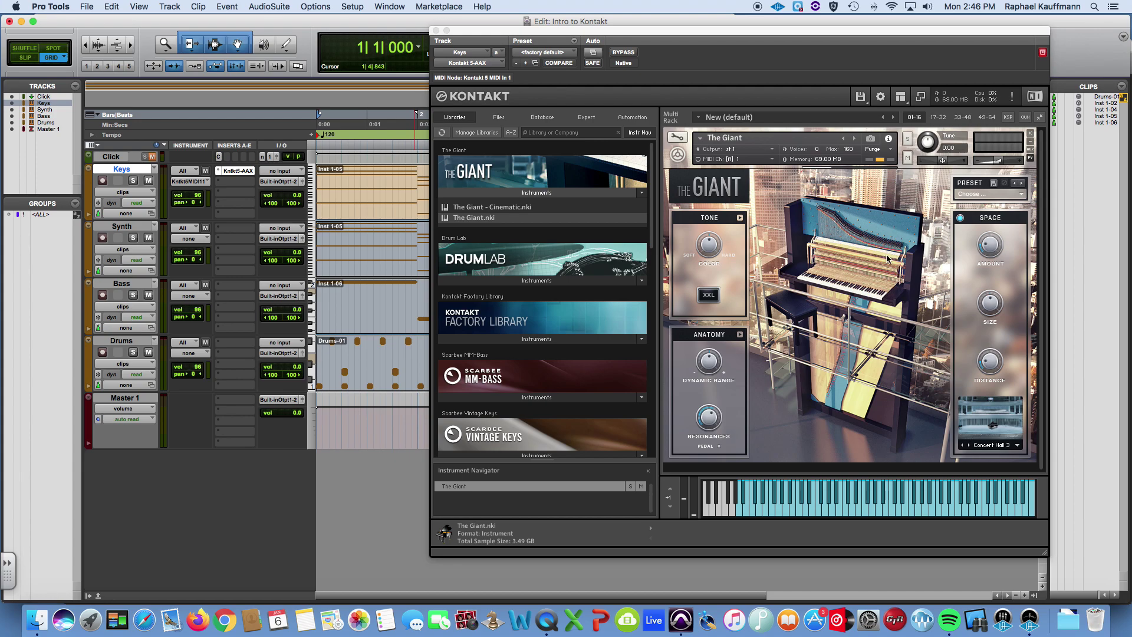
pyautogui.click(849, 511)
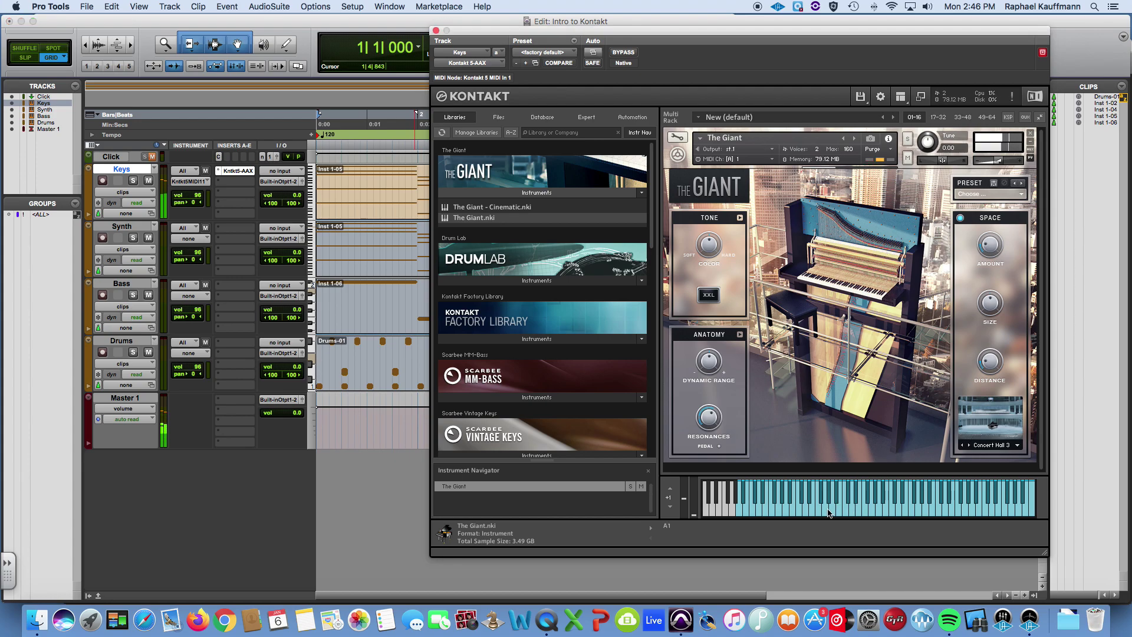
pyautogui.click(824, 507)
pyautogui.click(792, 510)
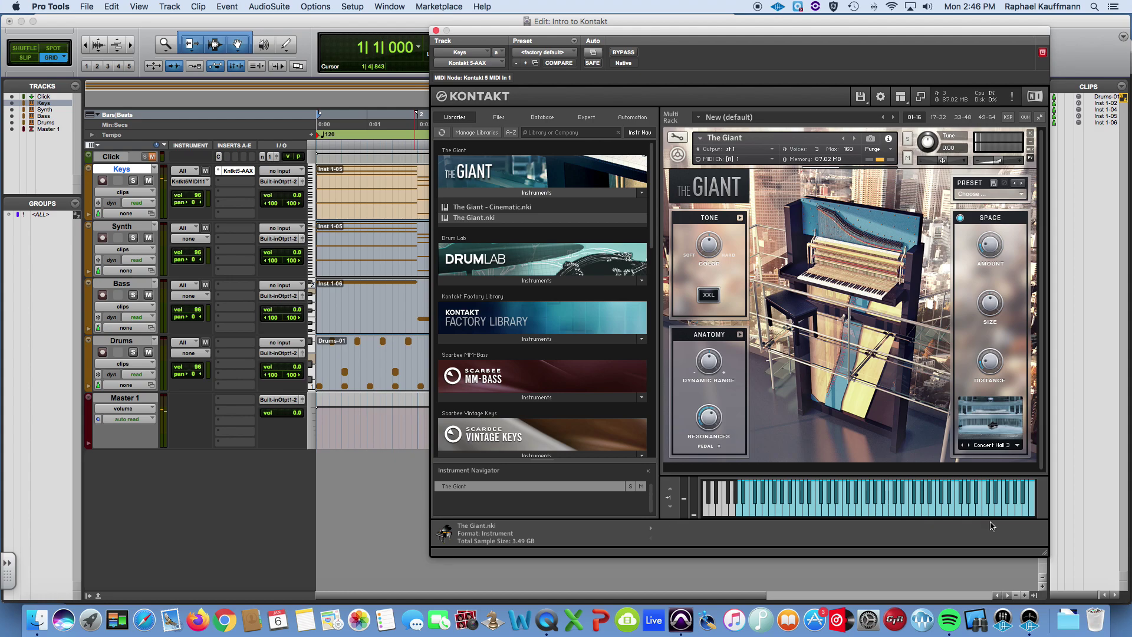
pyautogui.click(1029, 136)
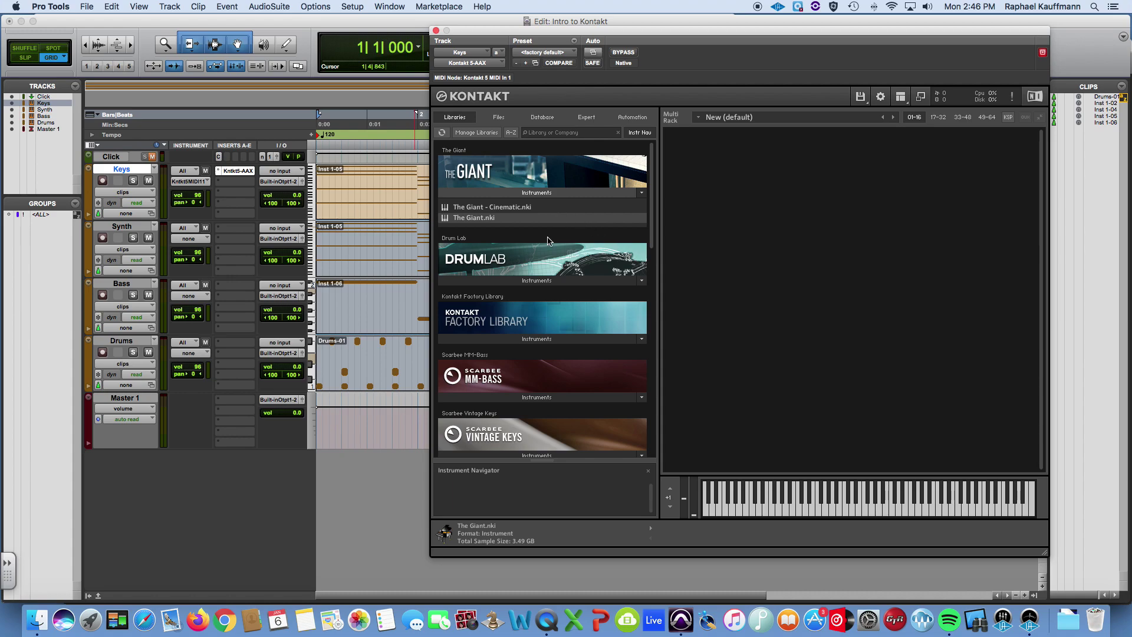
# Step: Audition Drum Lab.nki from the Drum Lab library on the on-screen keyboard and remove it from the rack
pyautogui.click(525, 281)
pyautogui.doubleClick(513, 296)
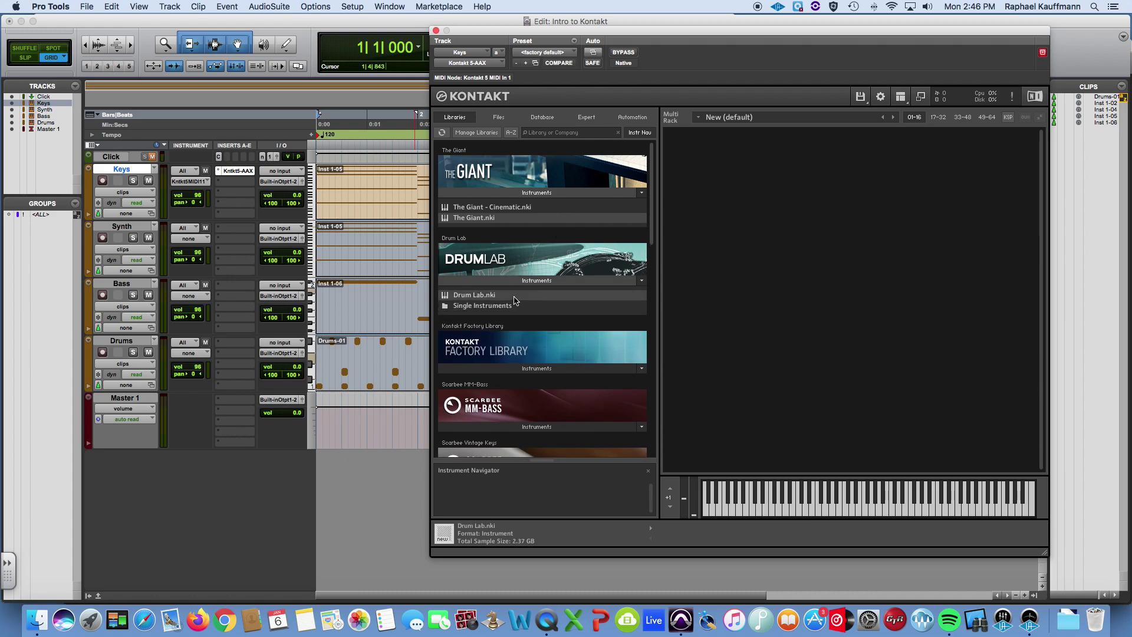
pyautogui.click(748, 513)
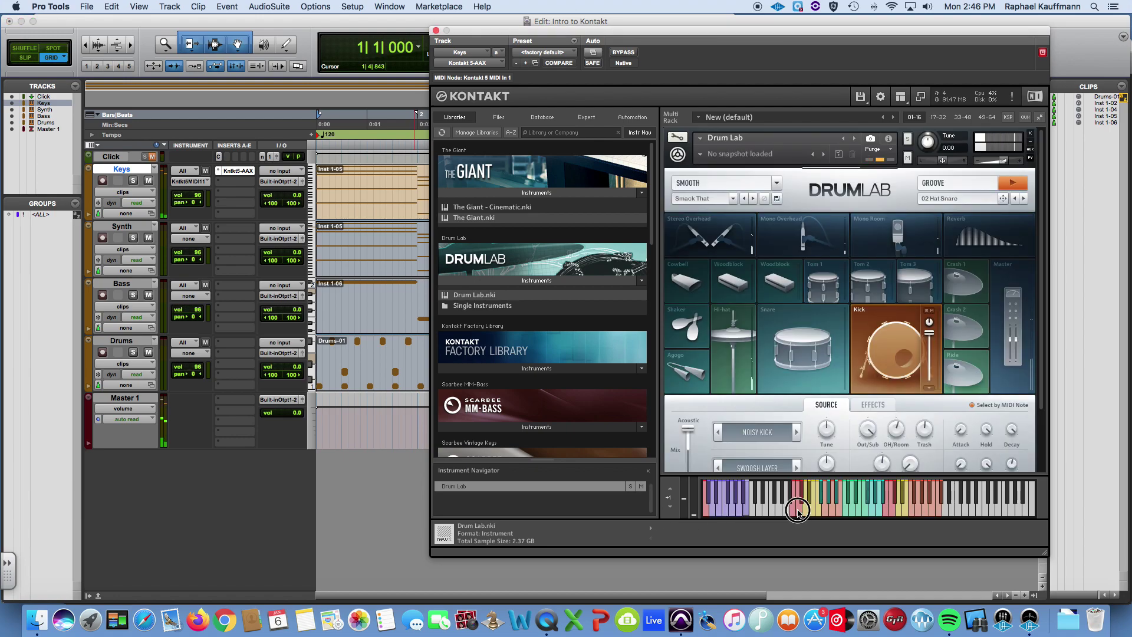
pyautogui.click(711, 511)
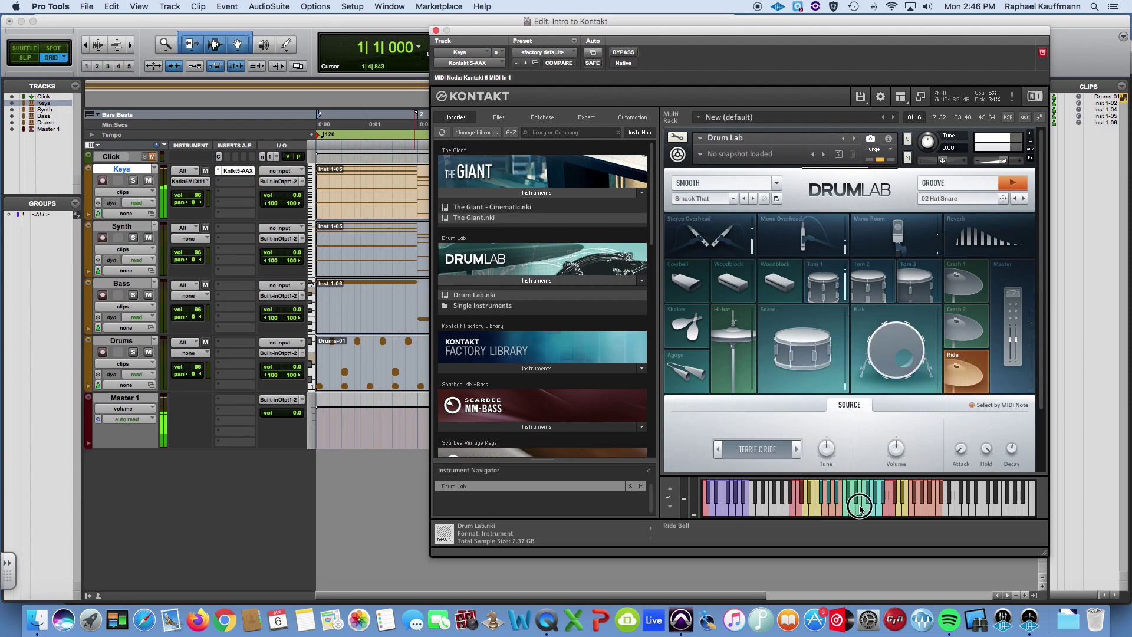
pyautogui.click(1029, 132)
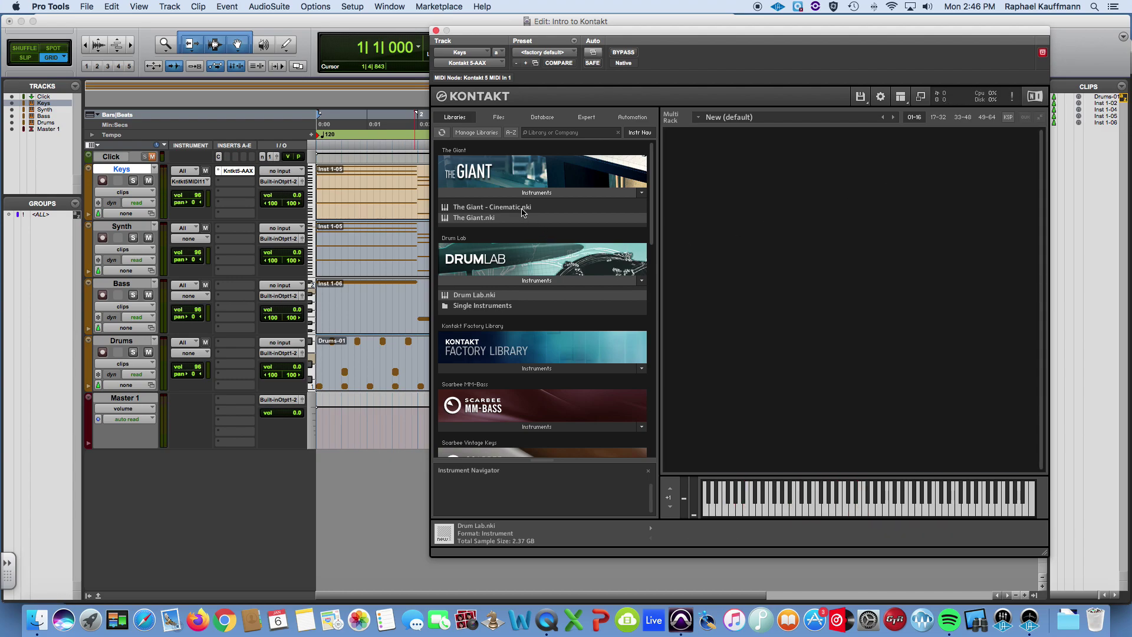
# Step: Load Blue Ballad.nki from the Scarbee Mark I folder of Scarbee Vintage Keys and play the Keys track with it
pyautogui.click(534, 192)
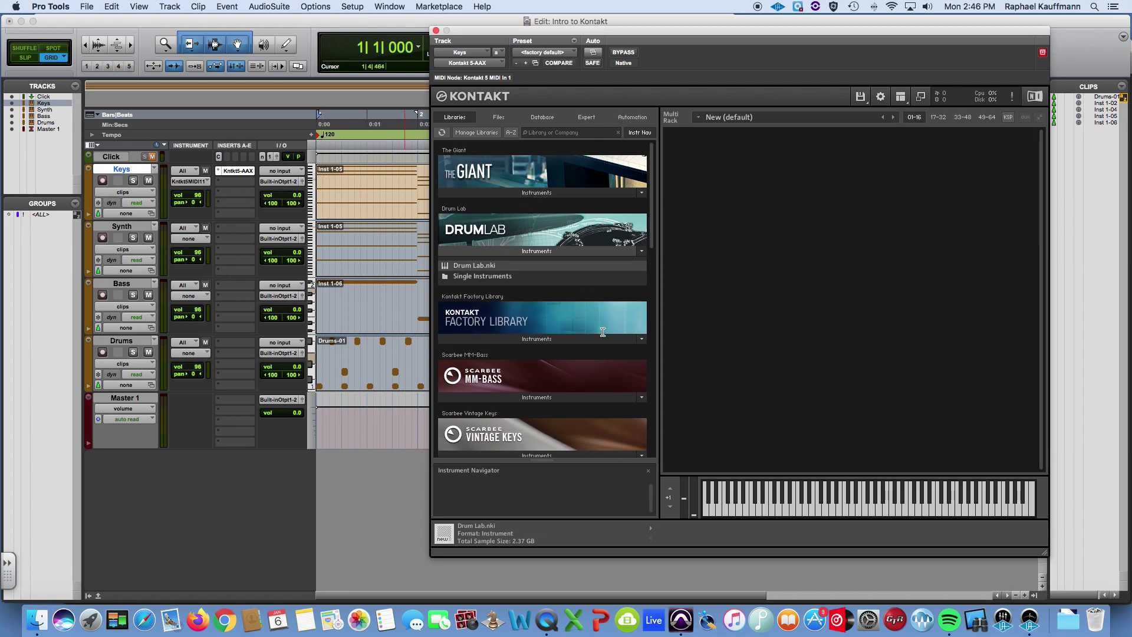
pyautogui.scroll(-2, 599, 409)
pyautogui.click(587, 397)
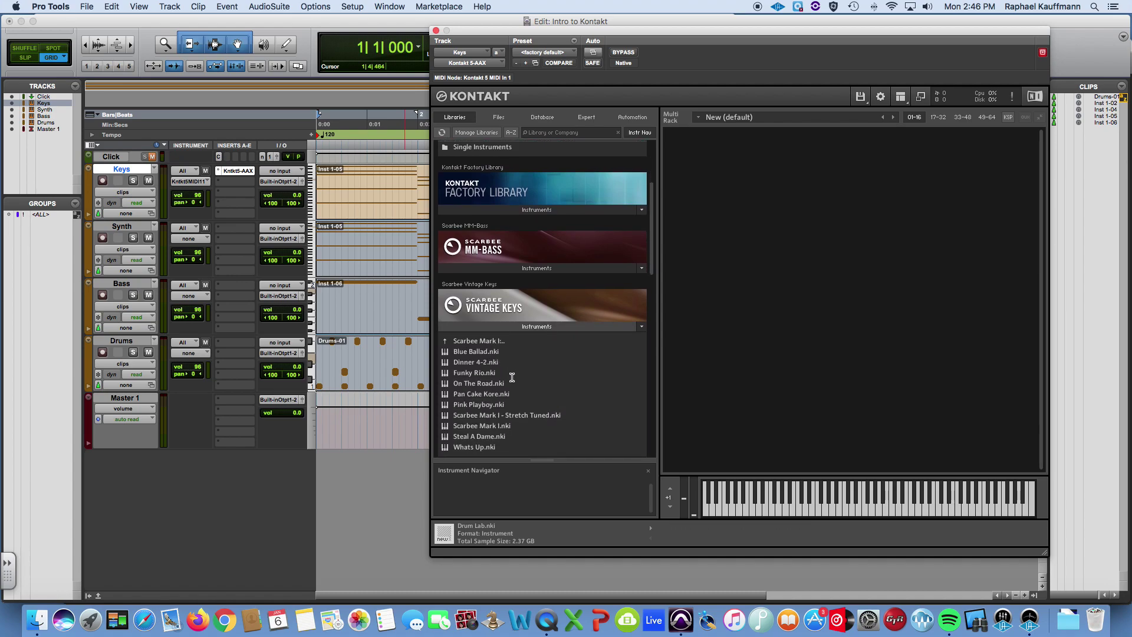
pyautogui.click(521, 328)
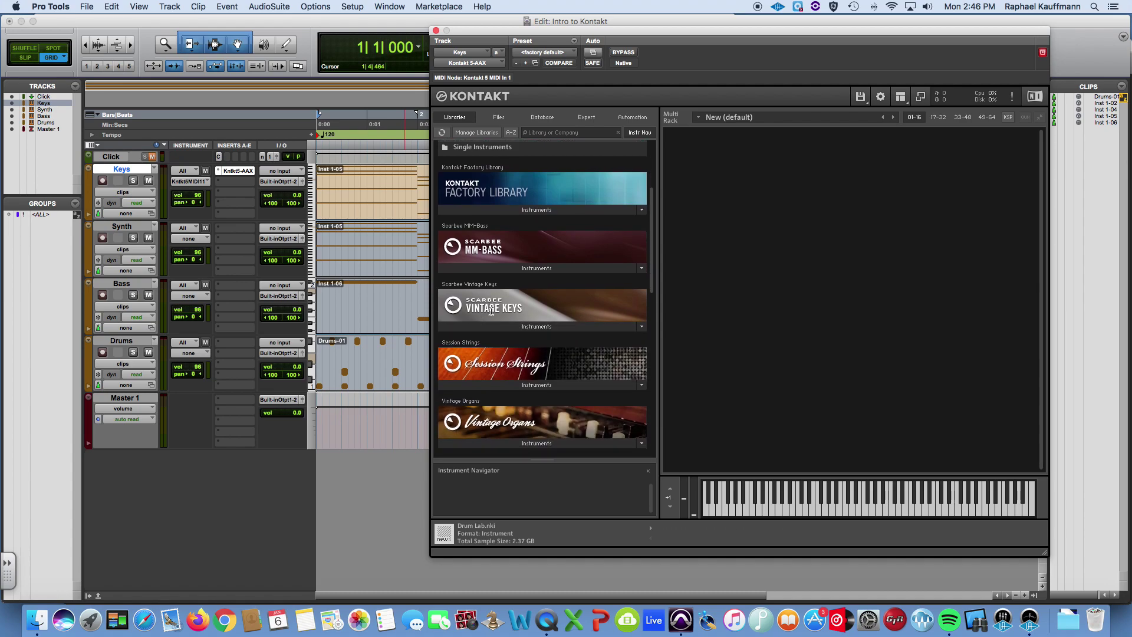
pyautogui.click(521, 328)
pyautogui.click(482, 340)
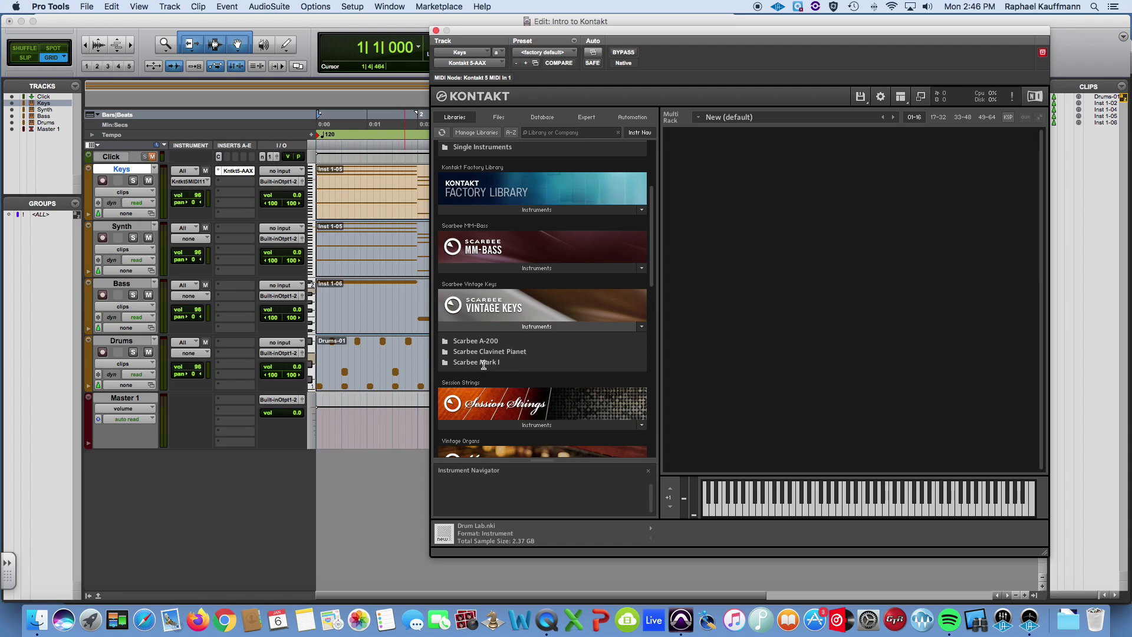
pyautogui.doubleClick(484, 362)
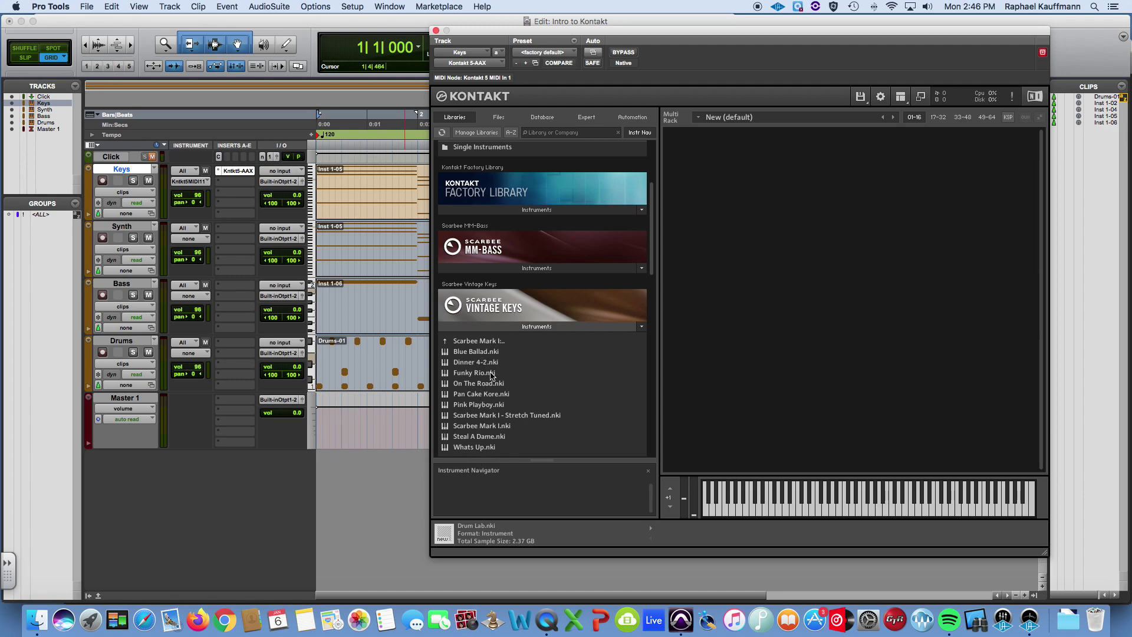
pyautogui.doubleClick(471, 352)
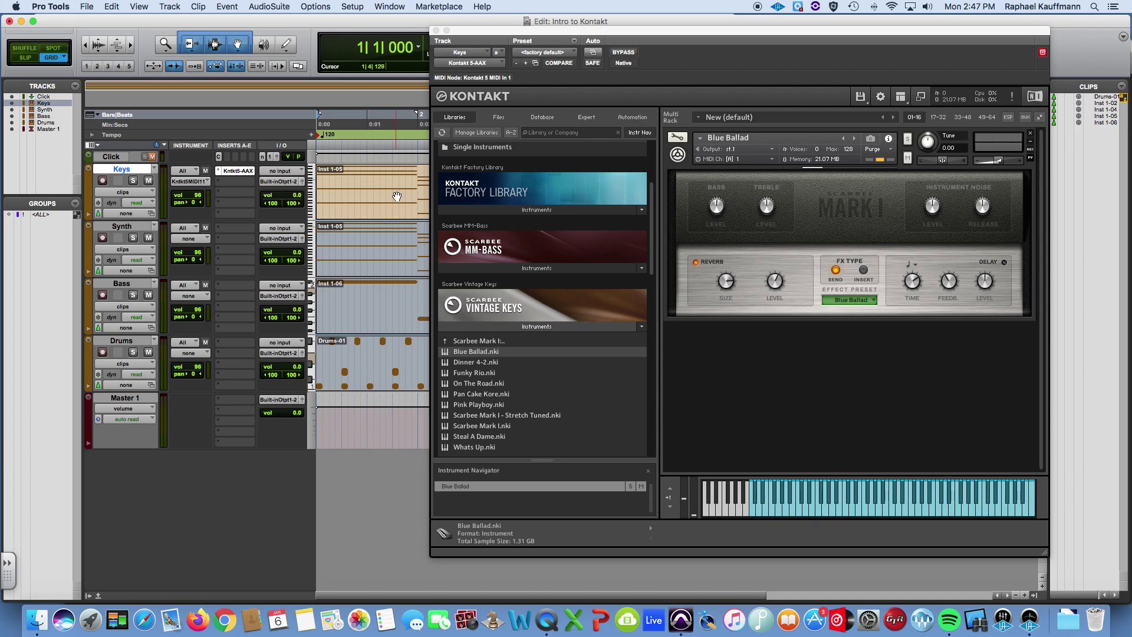
pyautogui.press('space')
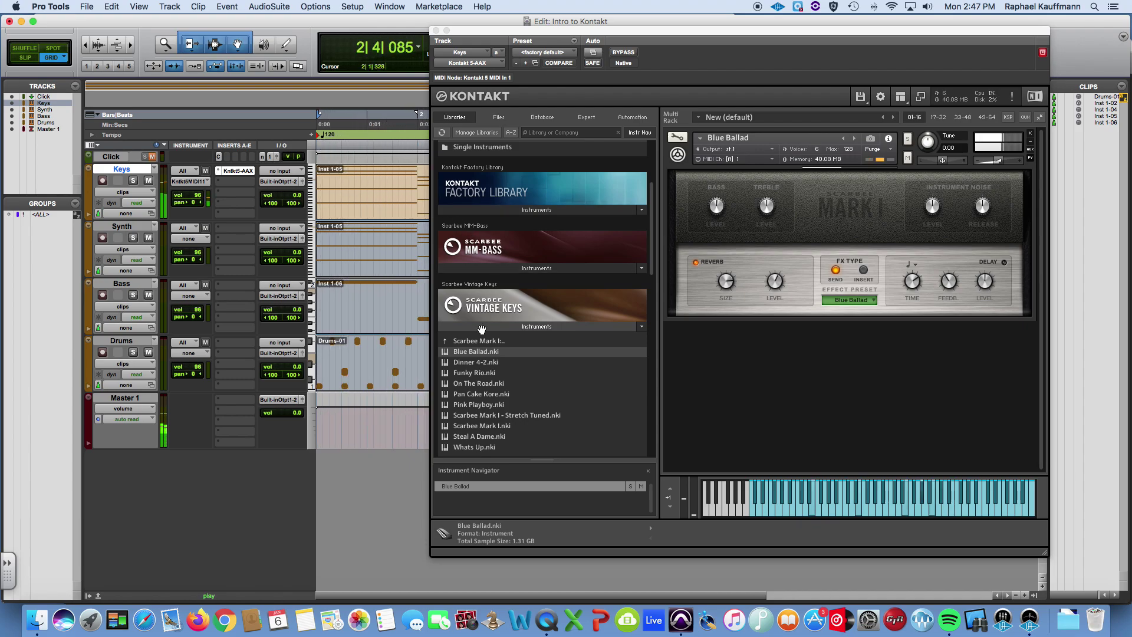
pyautogui.press('space')
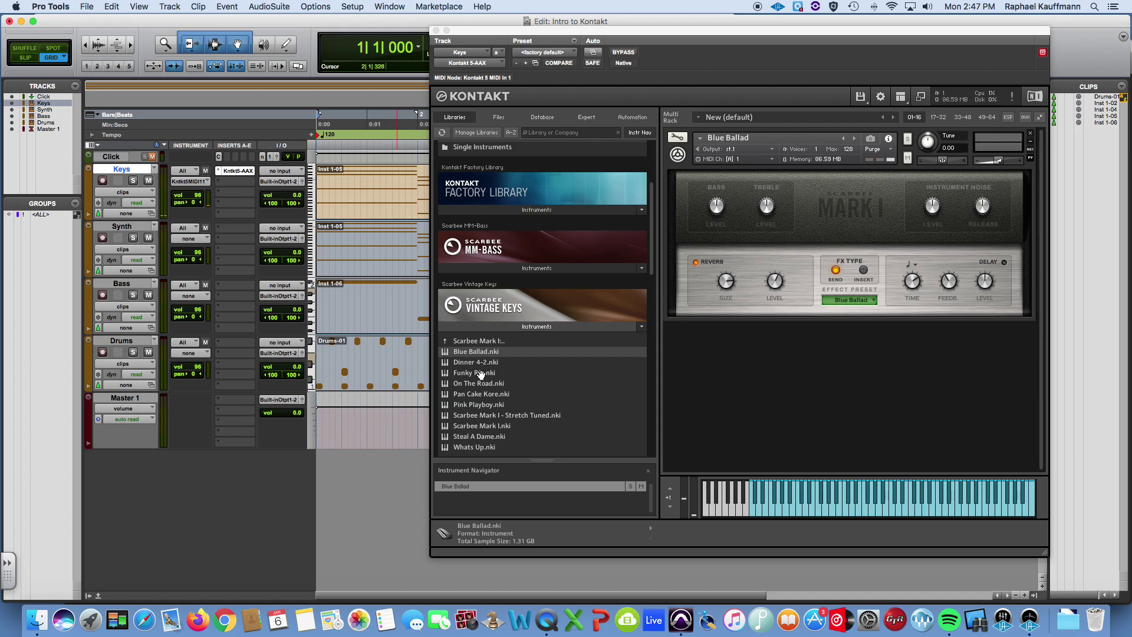
# Step: Try Funky Rio.nki as a second rack instrument during playback and remove it again
pyautogui.doubleClick(480, 373)
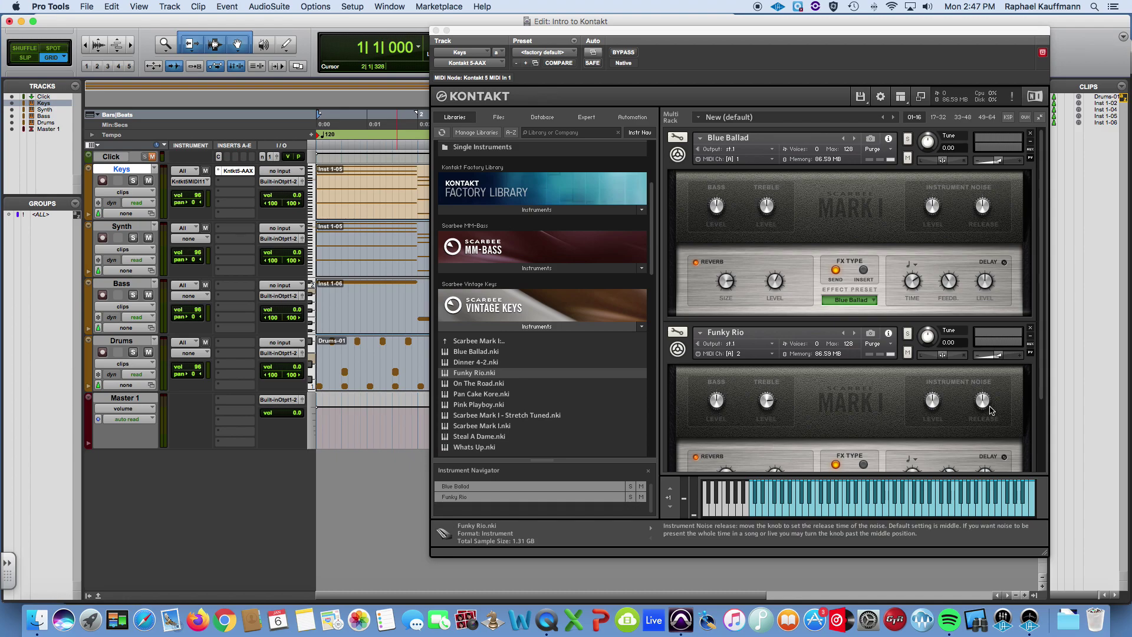
pyautogui.press('space')
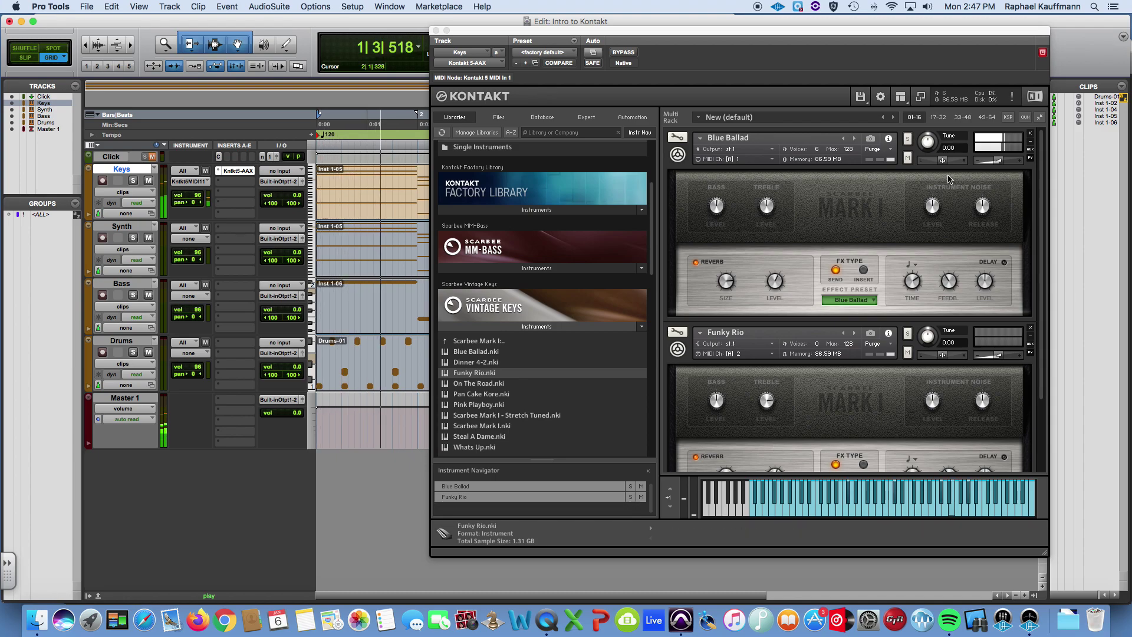
pyautogui.press('space')
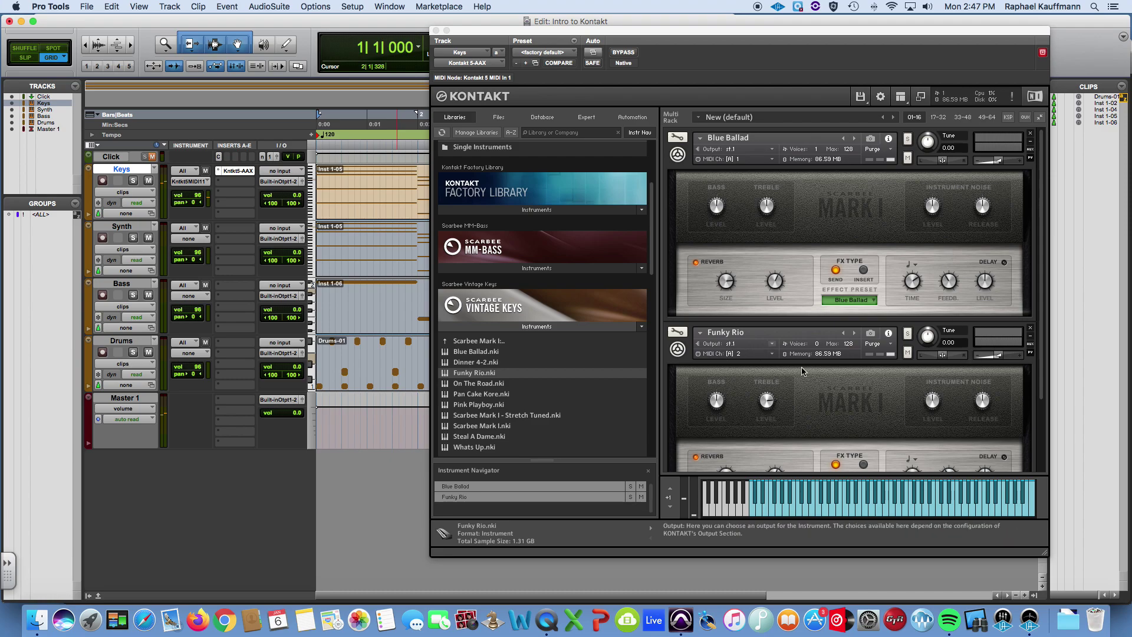
pyautogui.click(1029, 328)
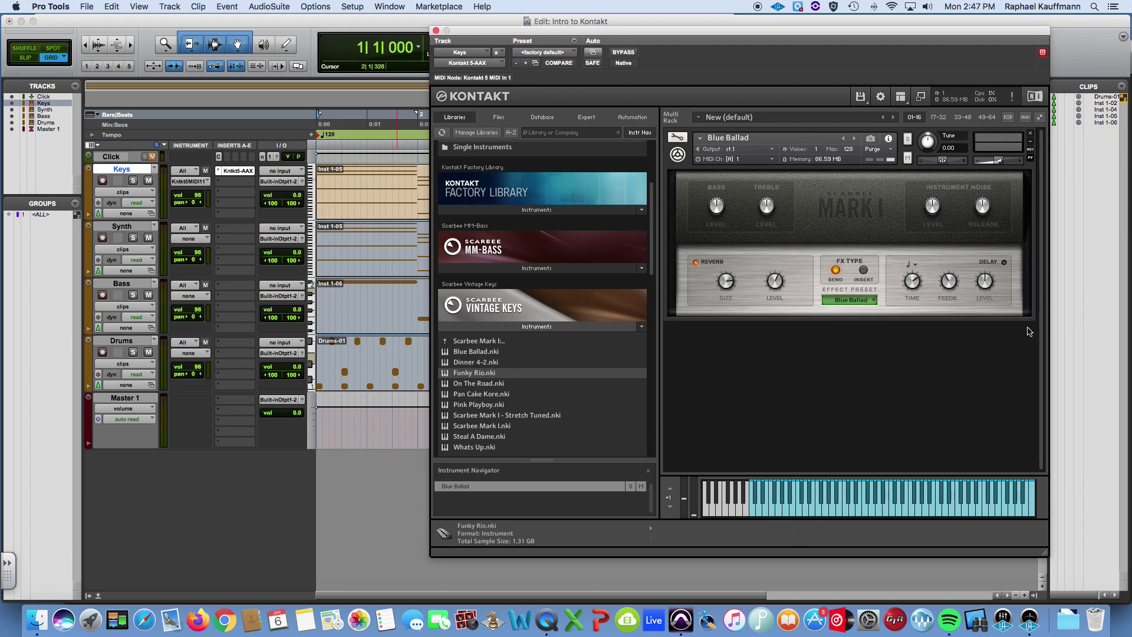
# Step: Step the rack instrument forward from Blue Ballad to On The Road, auditioning Funky Rio and On The Road with playback
pyautogui.click(855, 139)
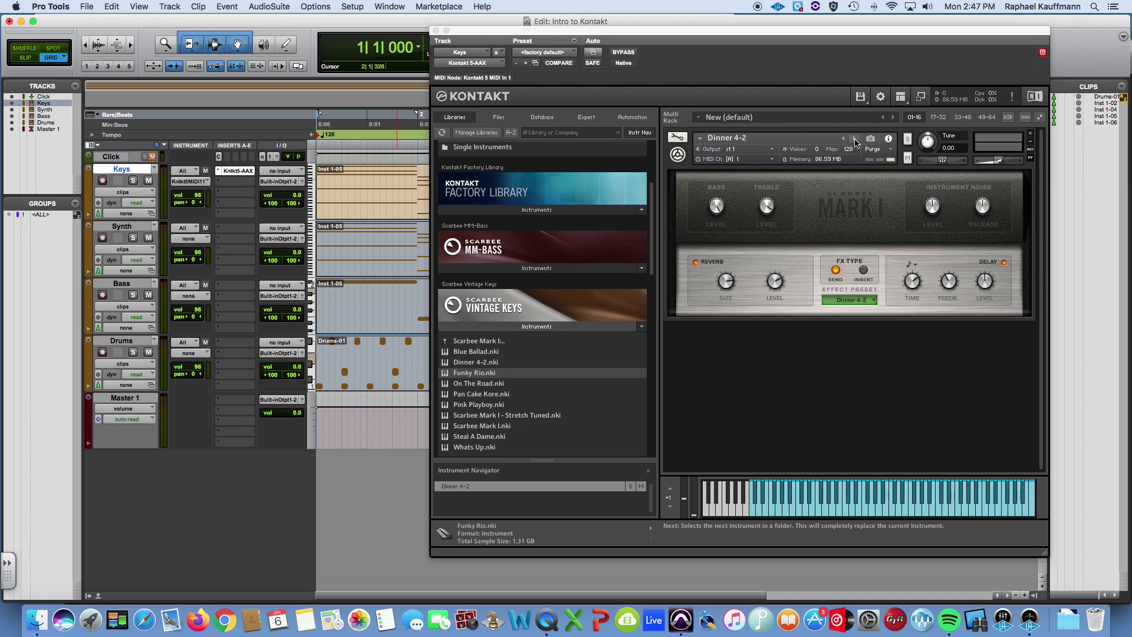
pyautogui.click(855, 139)
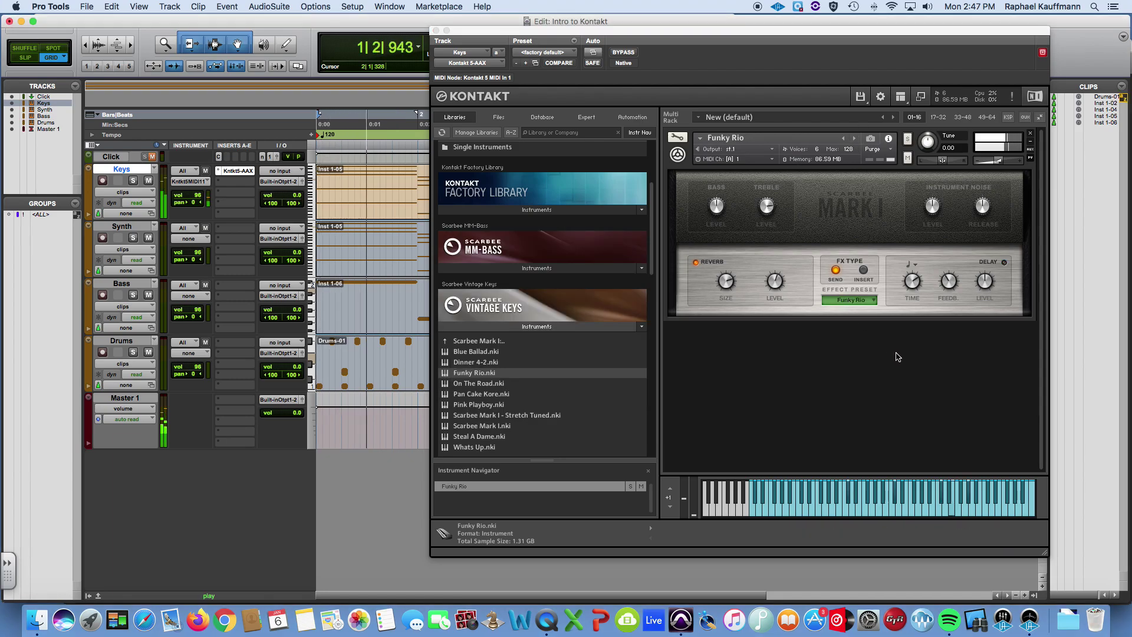
pyautogui.press('space')
pyautogui.click(856, 139)
pyautogui.press('space')
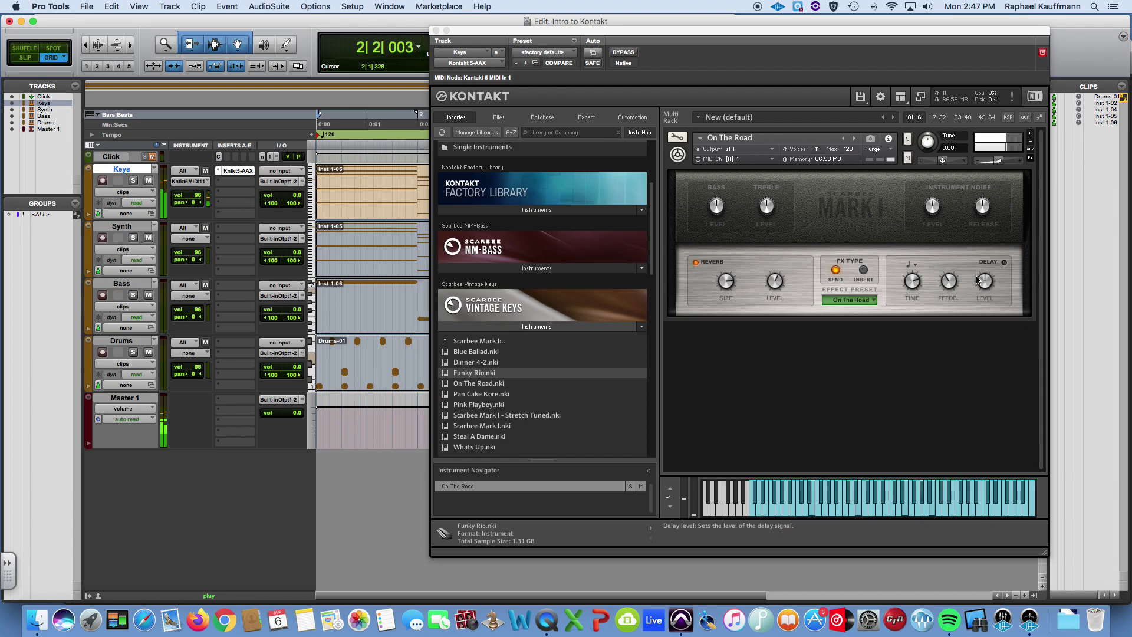
pyautogui.press('space')
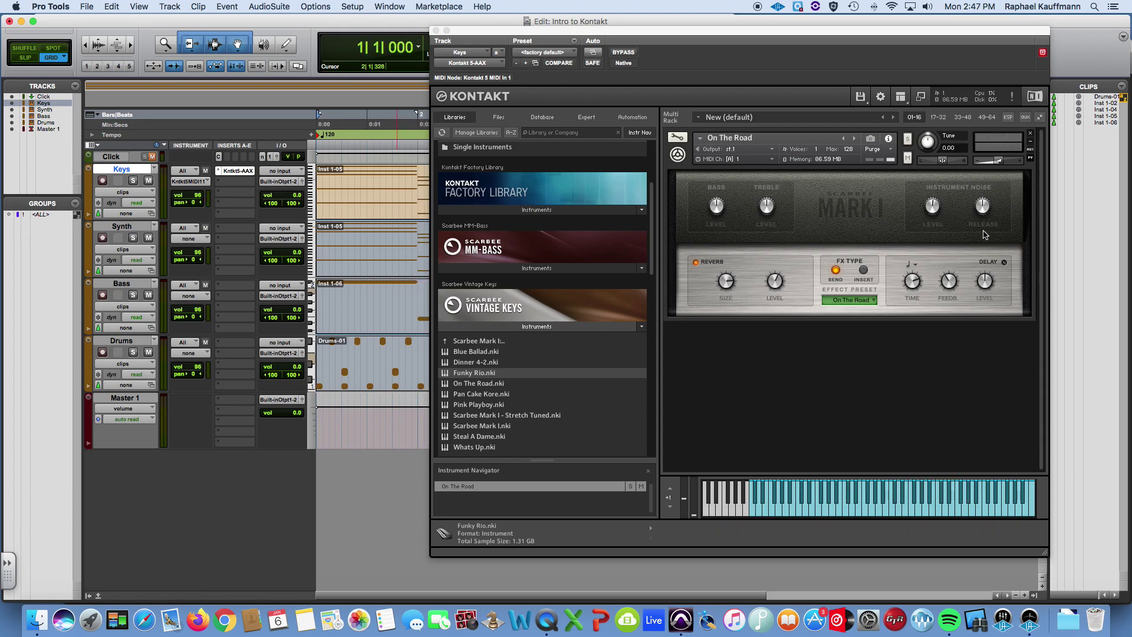
# Step: View the On The Road instrument's edit mode settings and return to its normal performance view
pyautogui.click(678, 136)
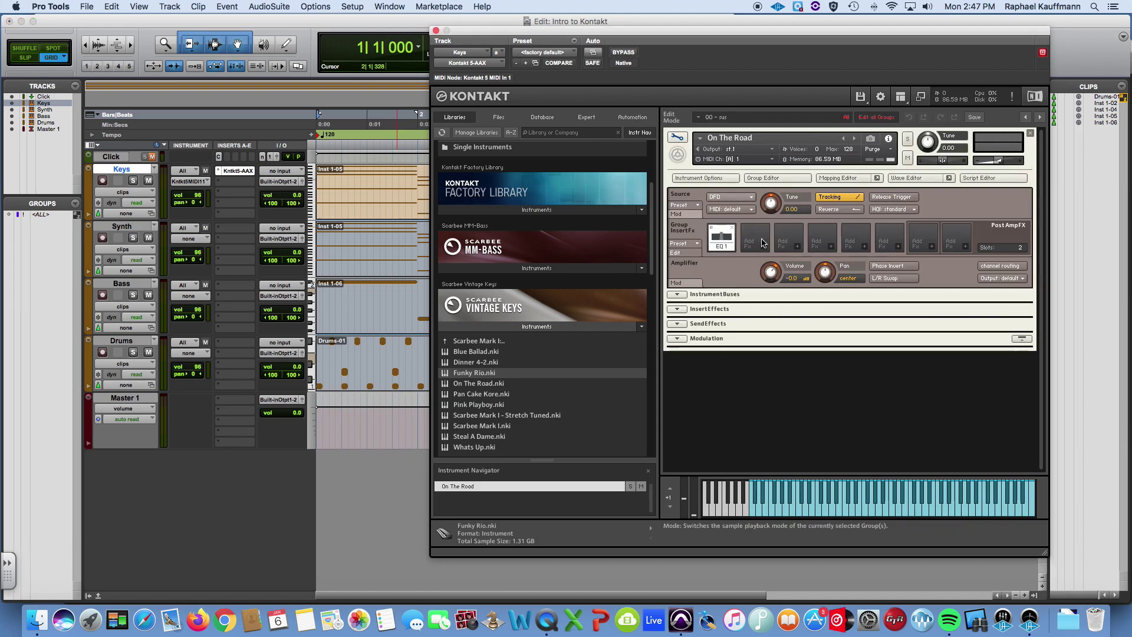
pyautogui.click(678, 137)
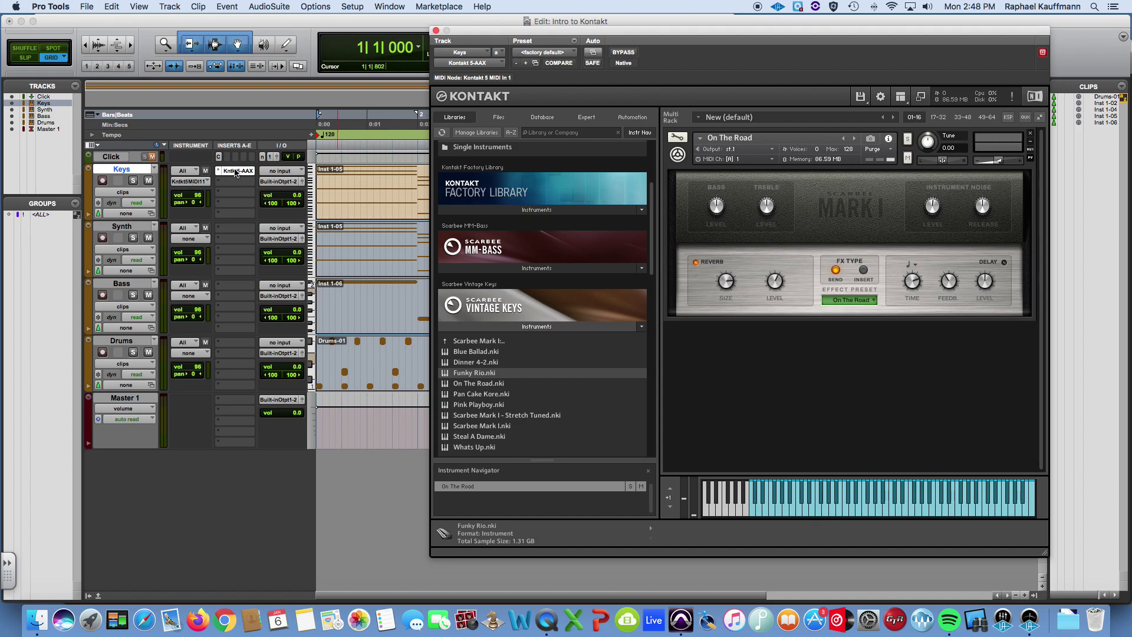
# Step: View the MIDI channels available for the Keys track's Kontakt 5 MIDI output, leaving the assignment on channel-1
pyautogui.click(191, 182)
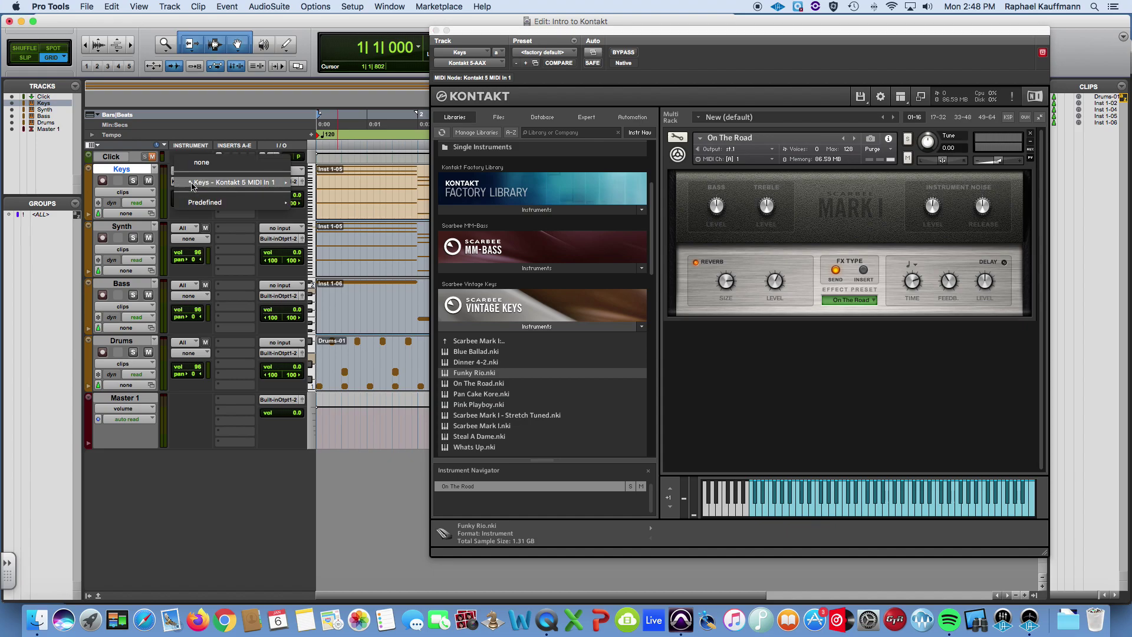
pyautogui.moveTo(192, 185)
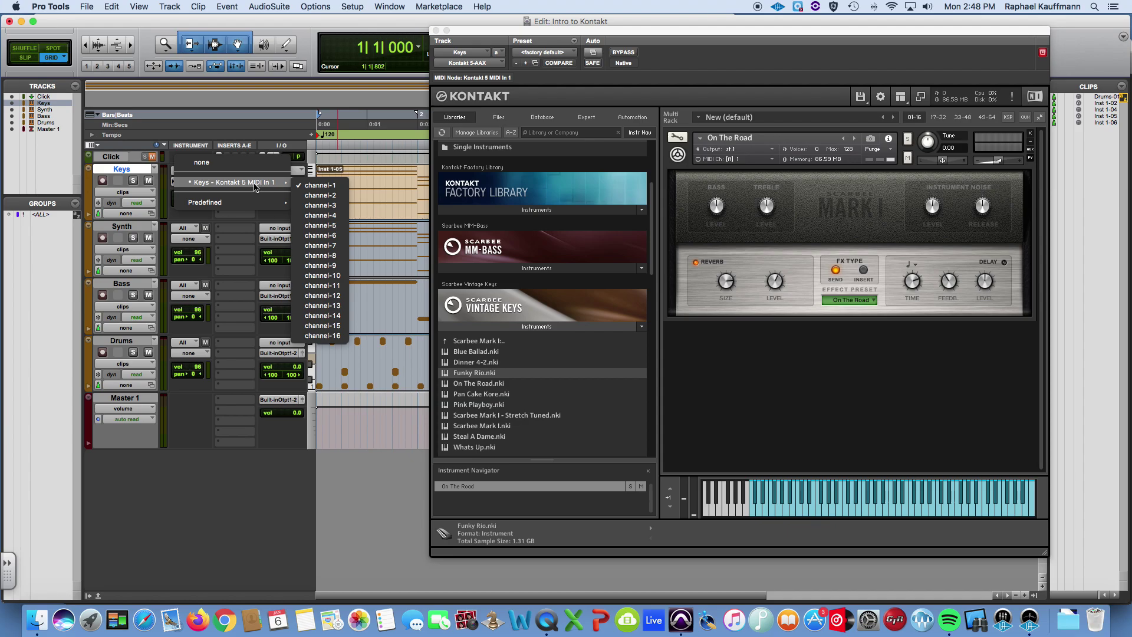
pyautogui.click(372, 436)
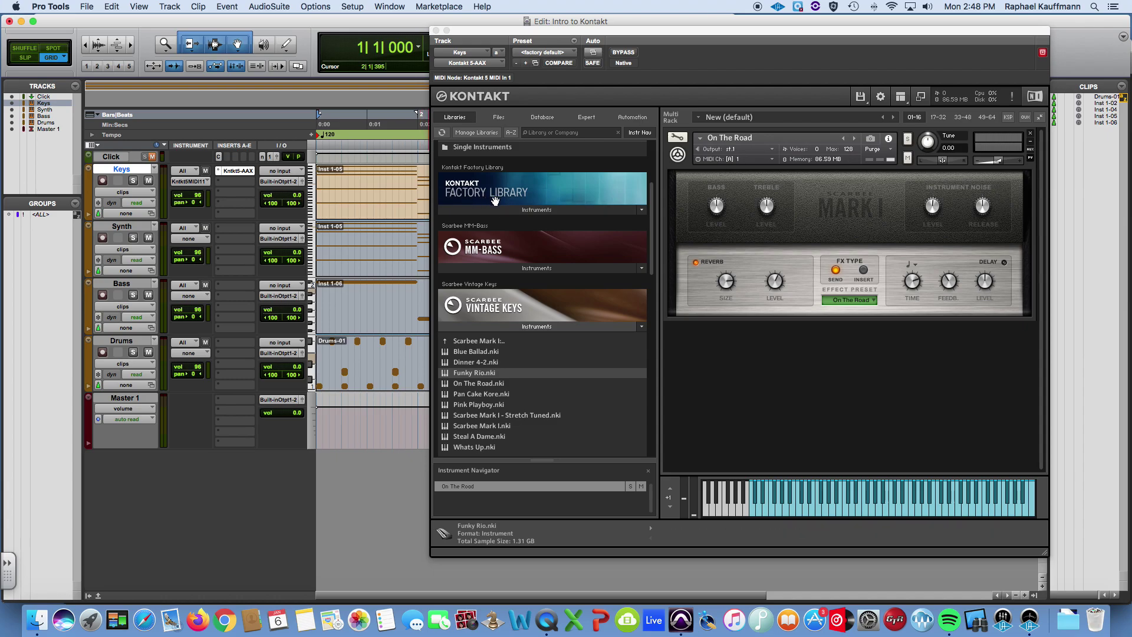
# Step: Set the On The Road instrument's MIDI channel to Port A channel 2 and test it with playback
pyautogui.click(717, 167)
pyautogui.moveTo(752, 180)
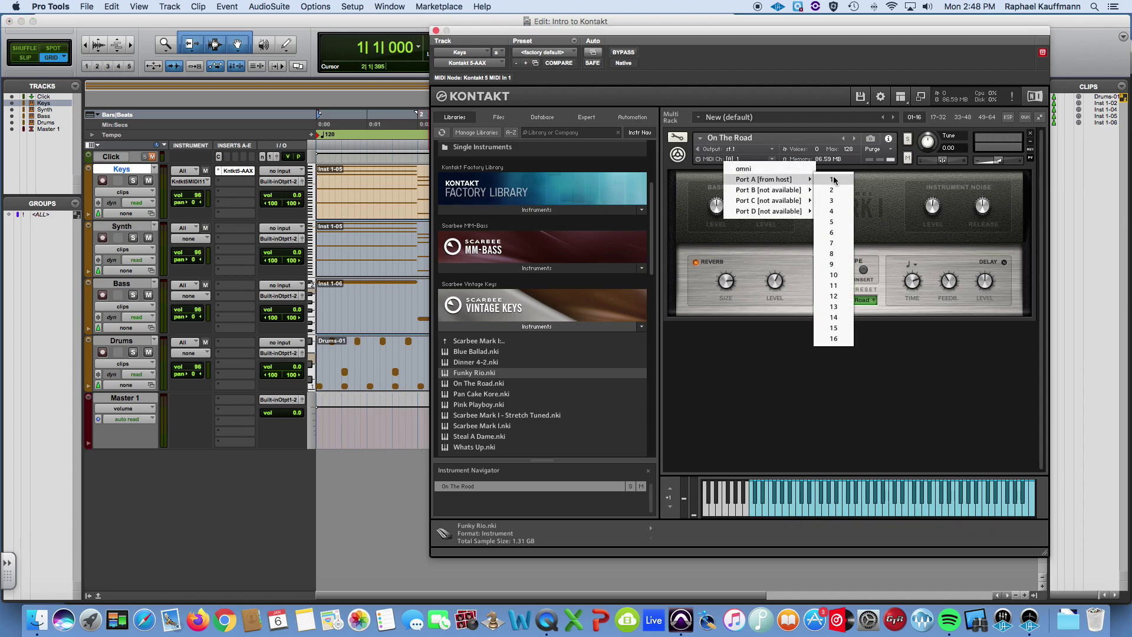
pyautogui.click(833, 190)
pyautogui.press('space')
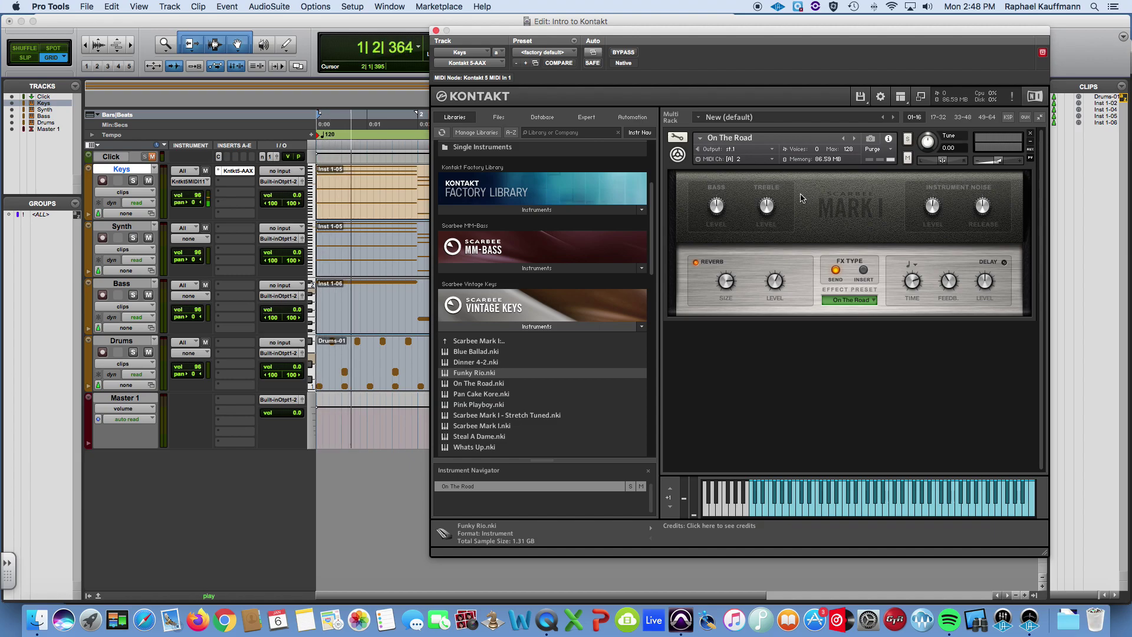
pyautogui.press('space')
# Step: Return the On The Road instrument to Port A MIDI channel 1 and play the Keys track again
pyautogui.click(746, 164)
pyautogui.moveTo(751, 180)
pyautogui.click(833, 180)
pyautogui.press('space')
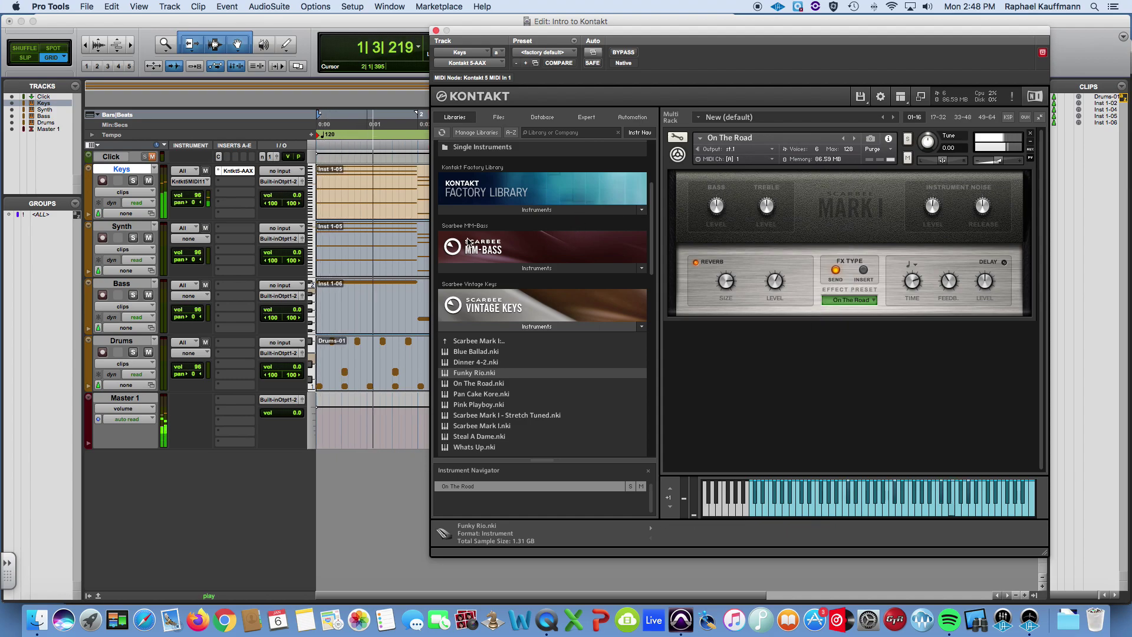
pyautogui.press('space')
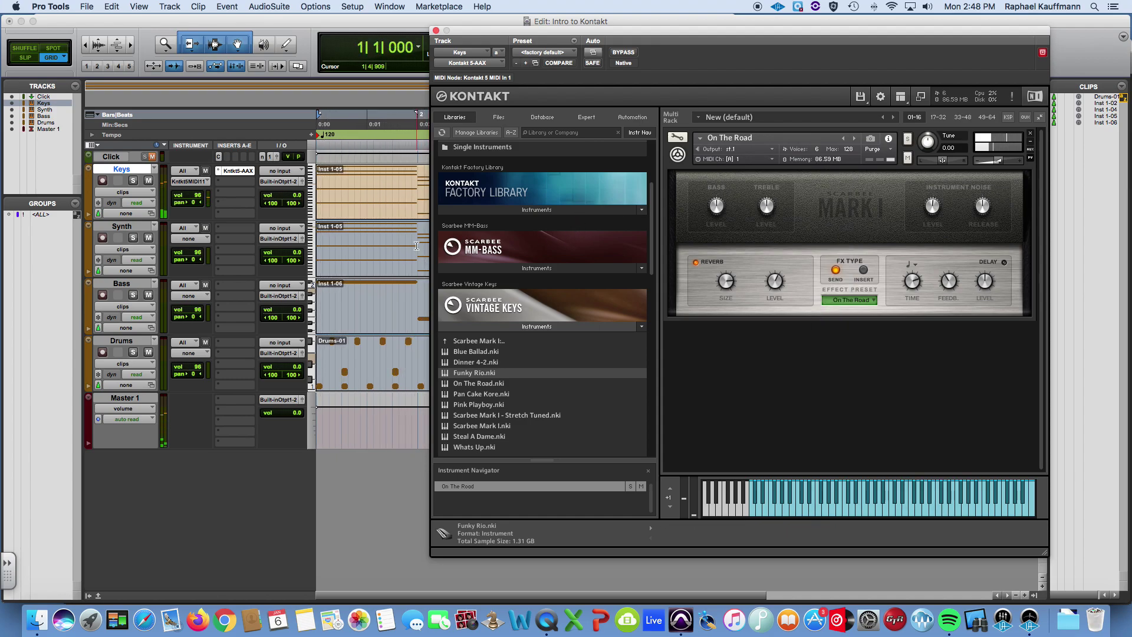
# Step: Select the Synth track and load Straight Pad.nki from the Analog Machines folder of Retro Machines Mk2 as a second rack instrument
pyautogui.click(131, 227)
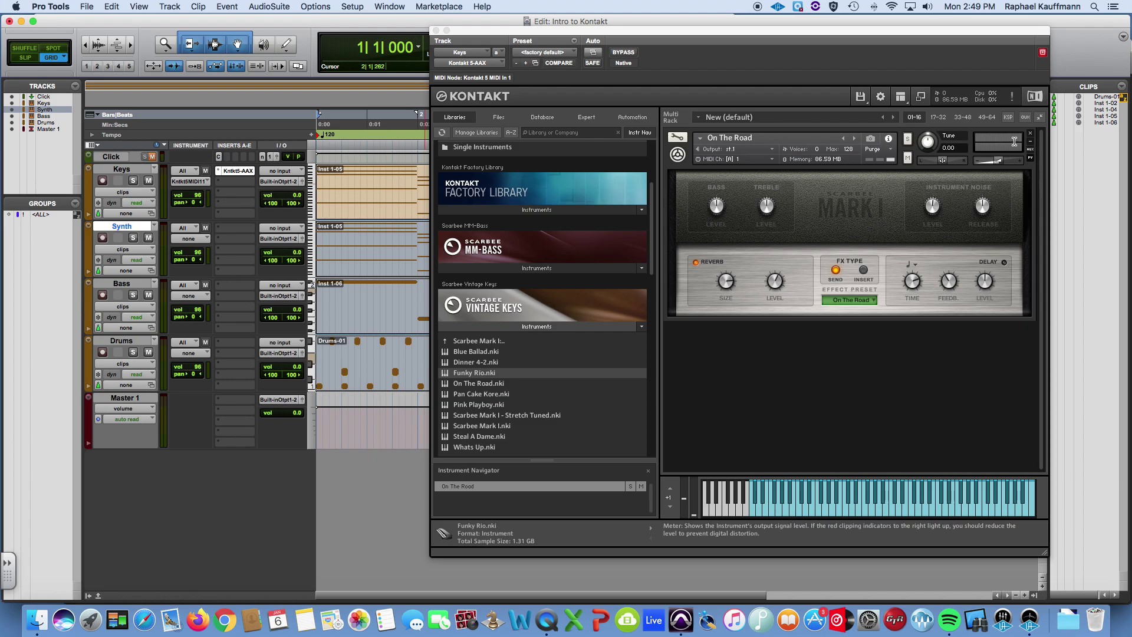
pyautogui.click(538, 326)
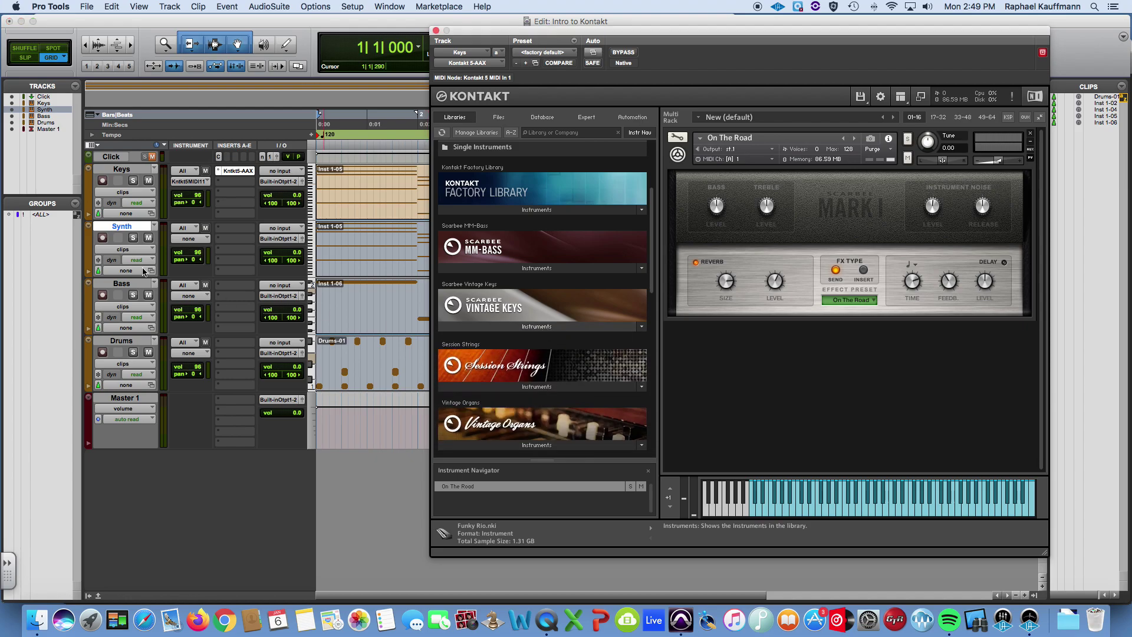
pyautogui.scroll(-5, 597, 395)
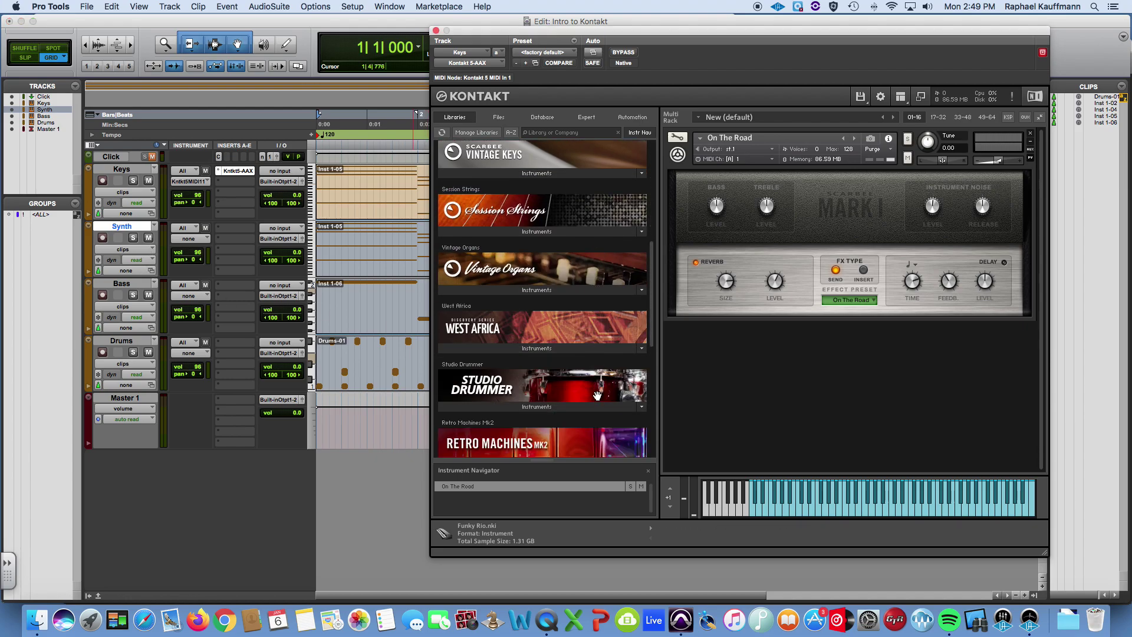
pyautogui.scroll(-3, 597, 396)
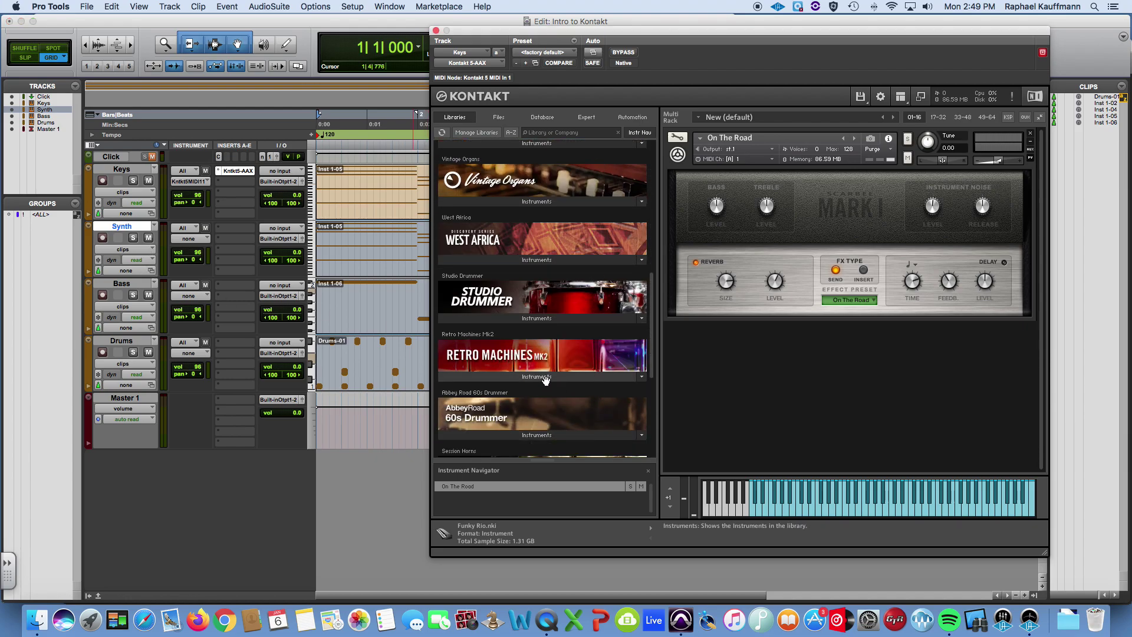
pyautogui.click(545, 377)
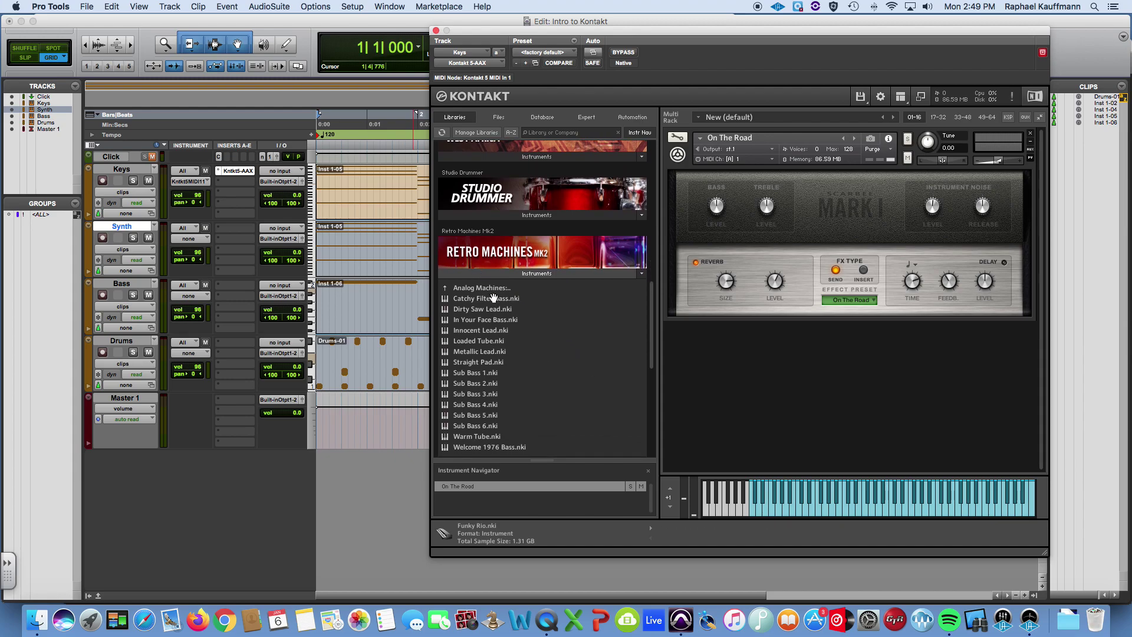
pyautogui.click(481, 287)
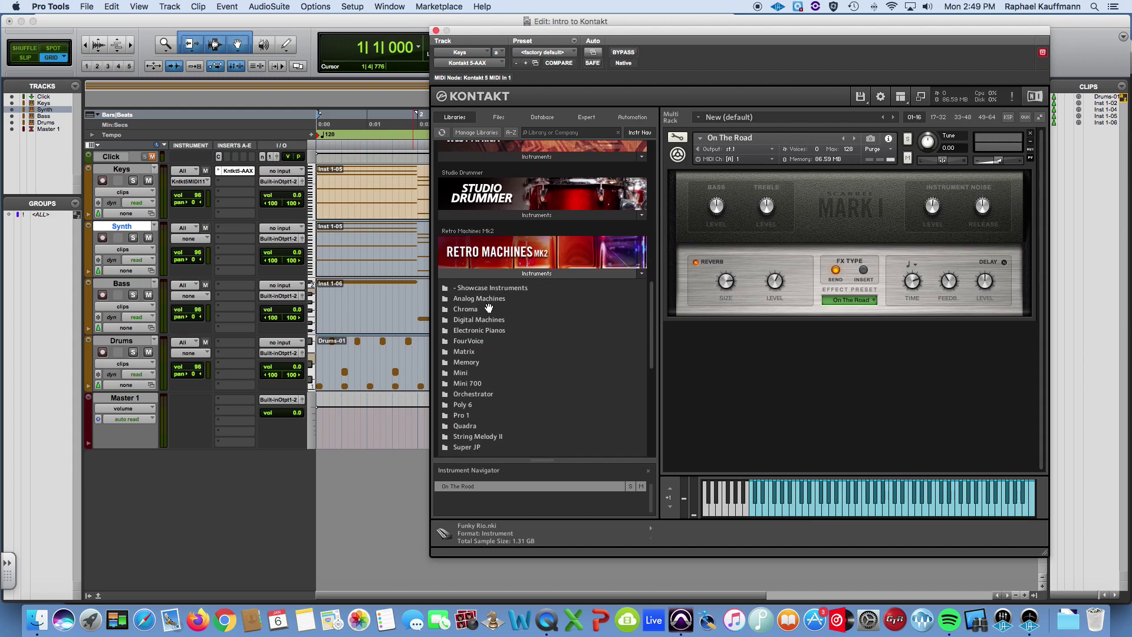
pyautogui.click(488, 300)
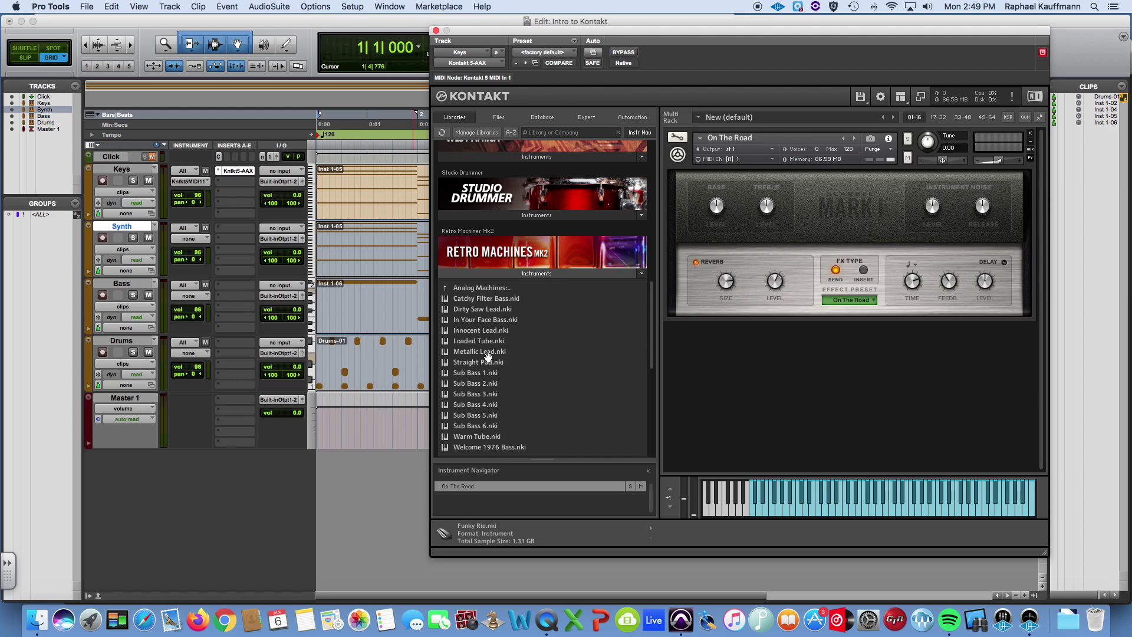
pyautogui.doubleClick(478, 363)
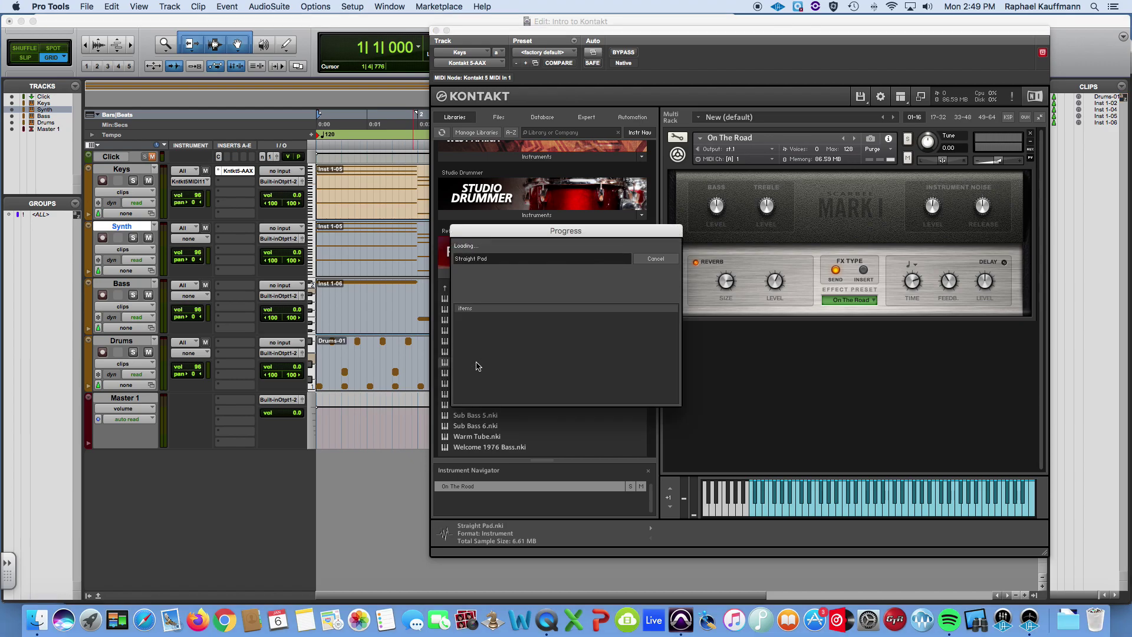
# Step: Route the Synth track's MIDI output to channel-2 of the Kontakt 5 instance on the Keys track
pyautogui.click(397, 271)
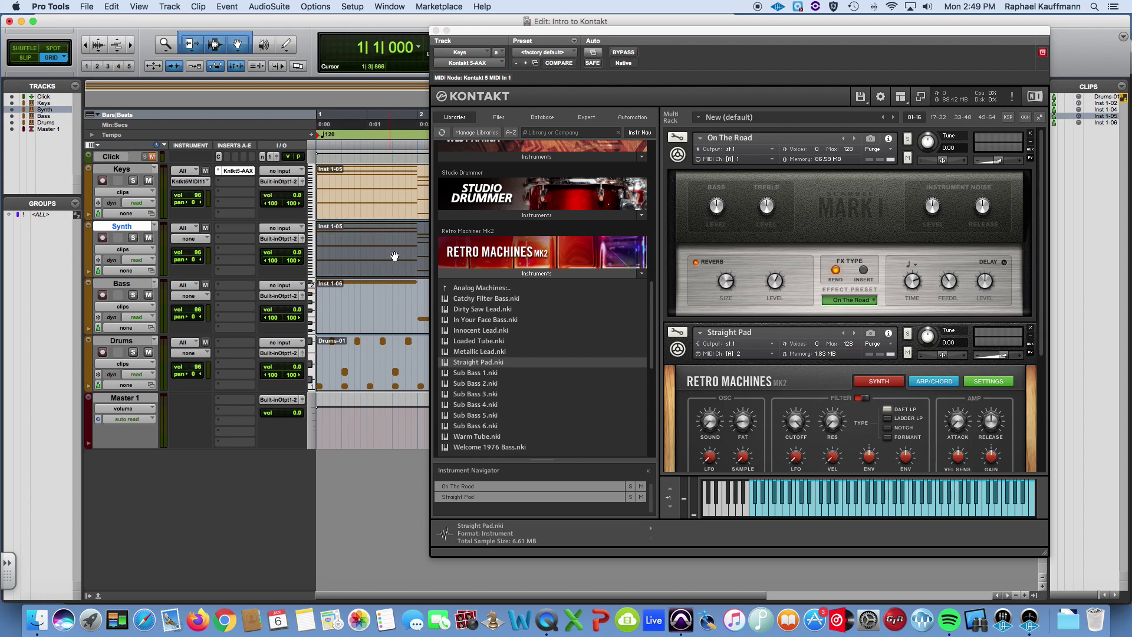
pyautogui.click(377, 293)
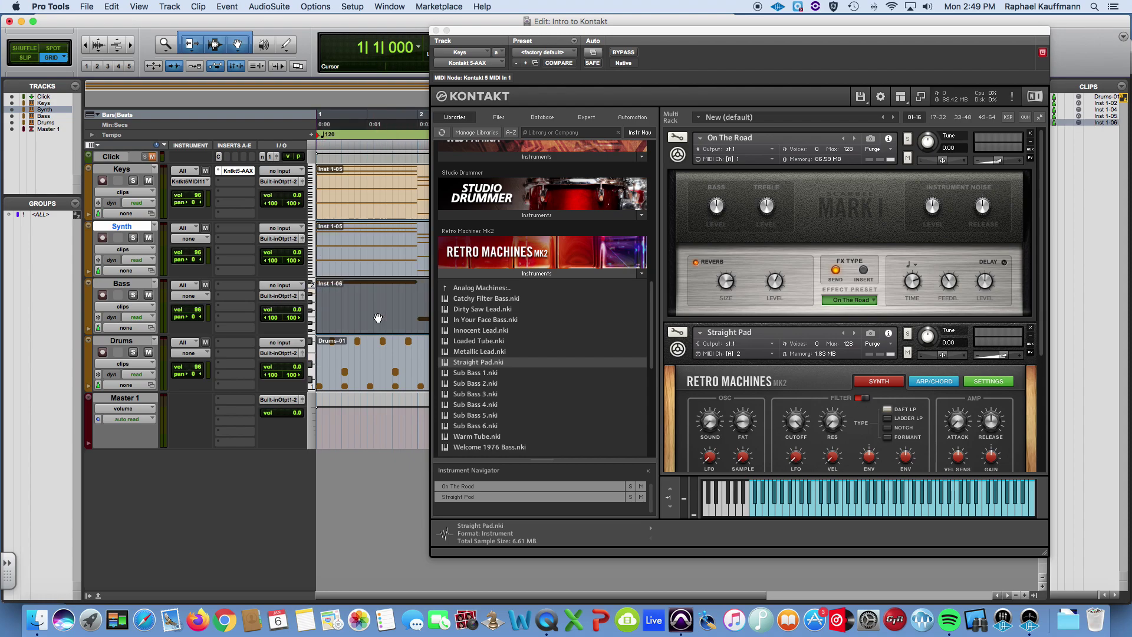
pyautogui.click(188, 238)
pyautogui.moveTo(188, 267)
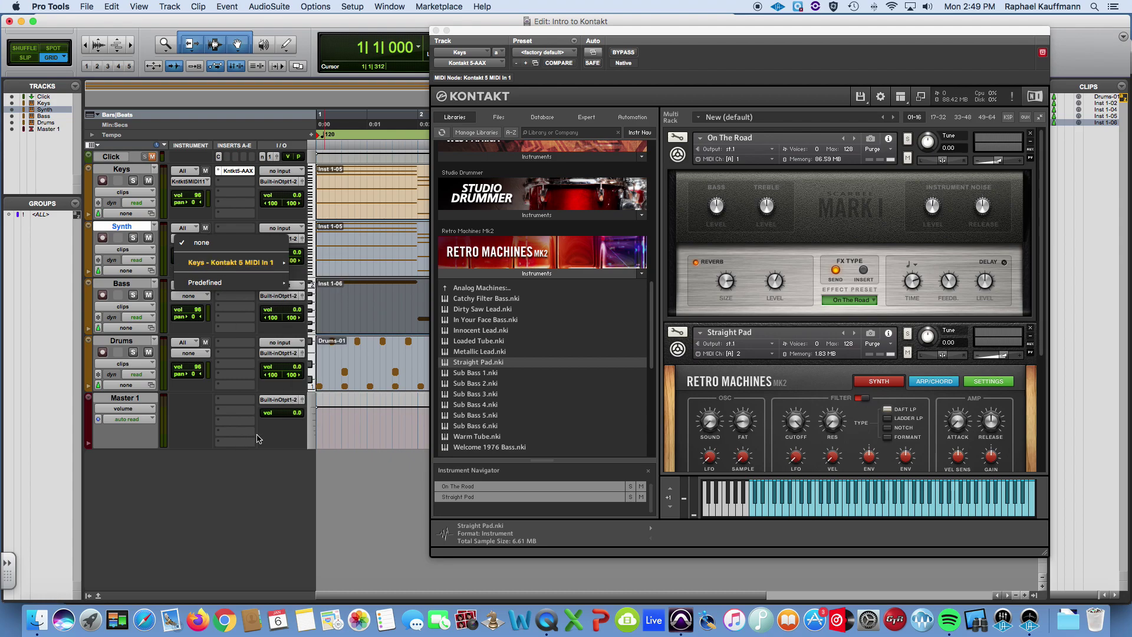
pyautogui.moveTo(229, 264)
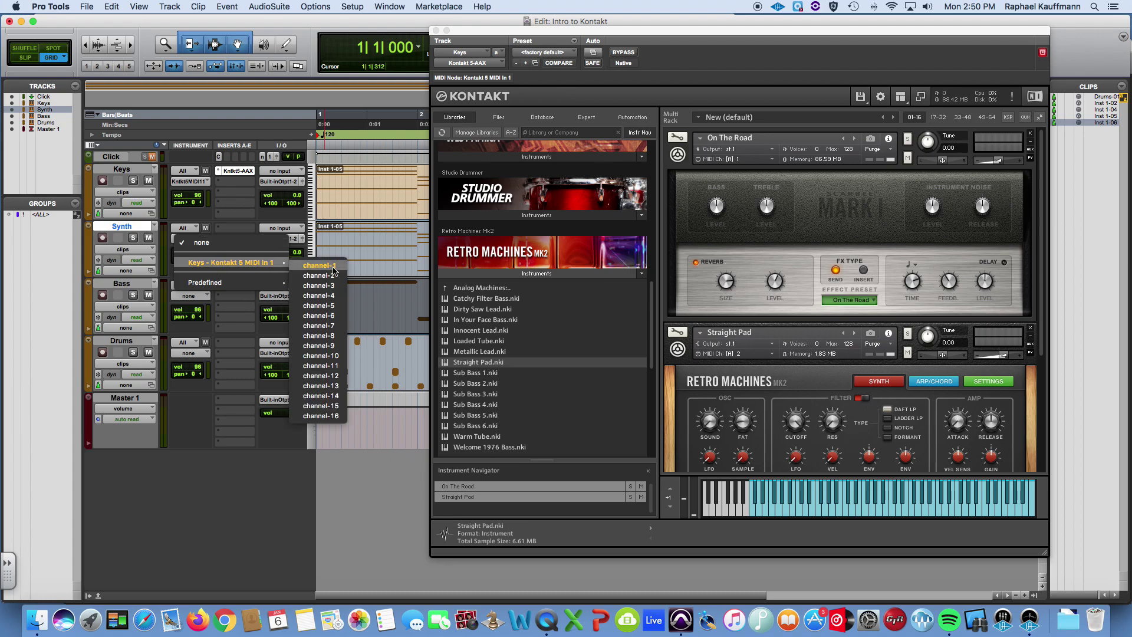
pyautogui.click(318, 275)
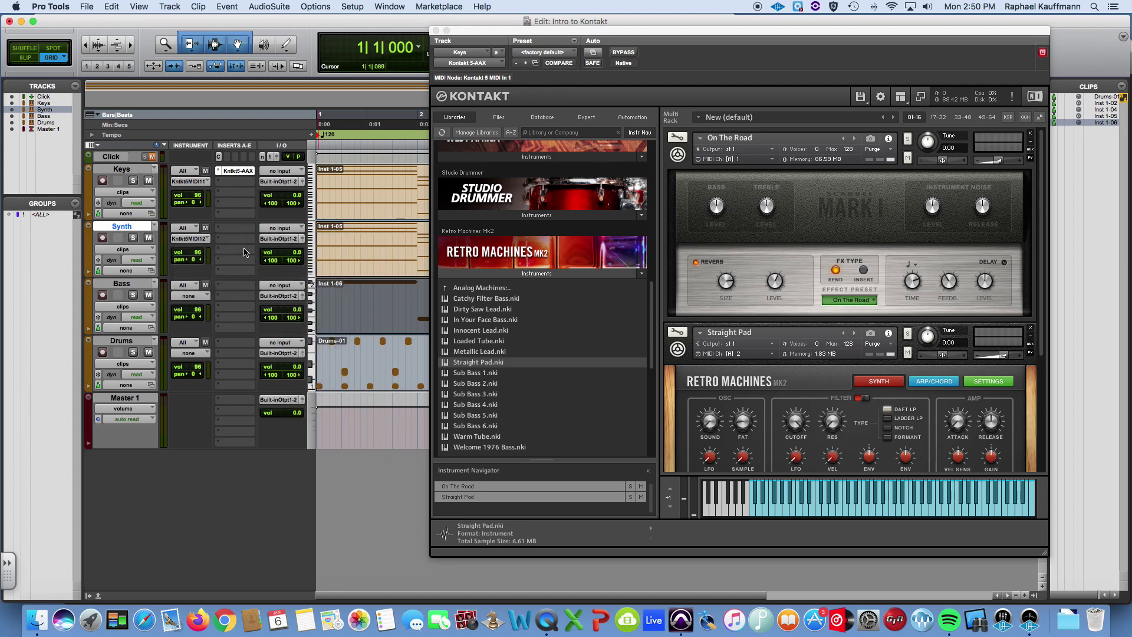
# Step: Select the Synth clip and play the session to hear On The Road and Straight Pad together
pyautogui.click(357, 268)
pyautogui.press('space')
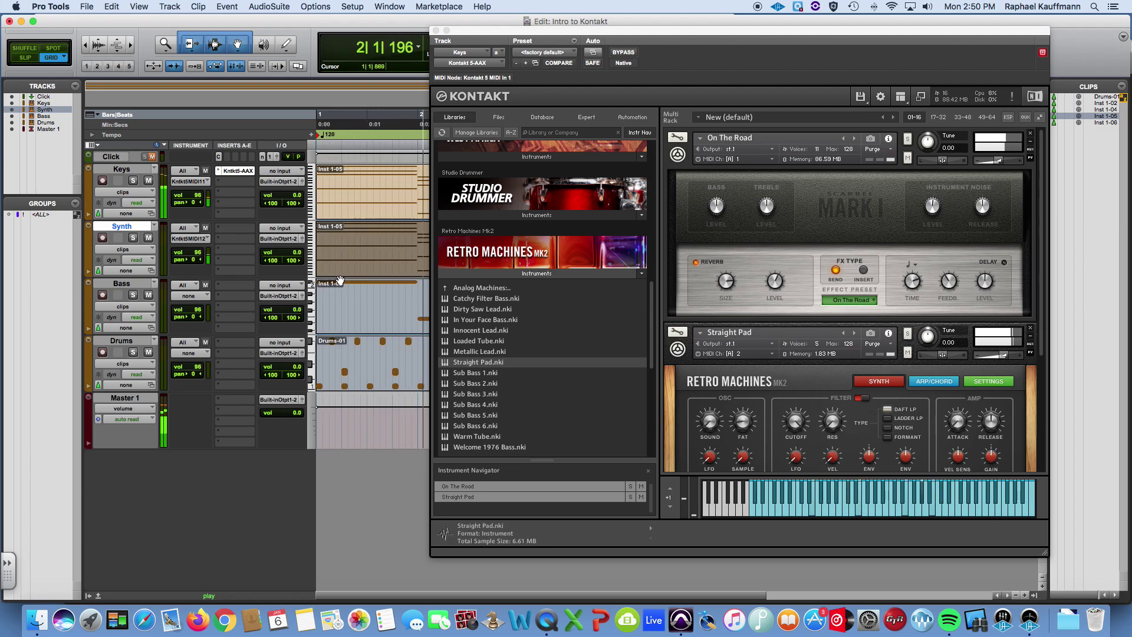
pyautogui.press('space')
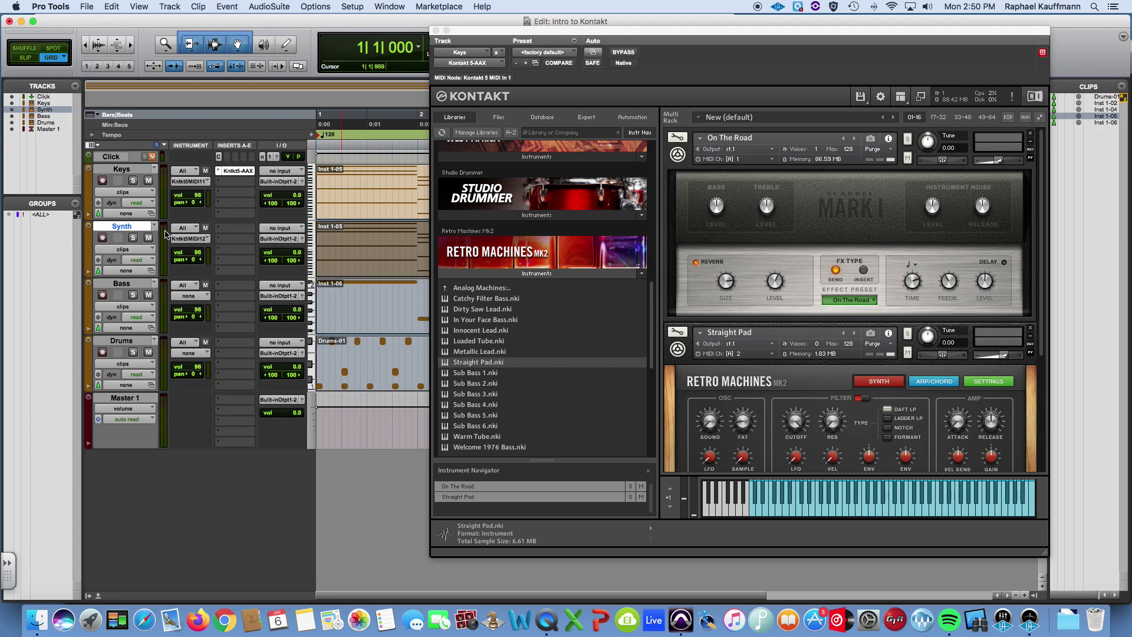
pyautogui.press('space')
pyautogui.press('space')
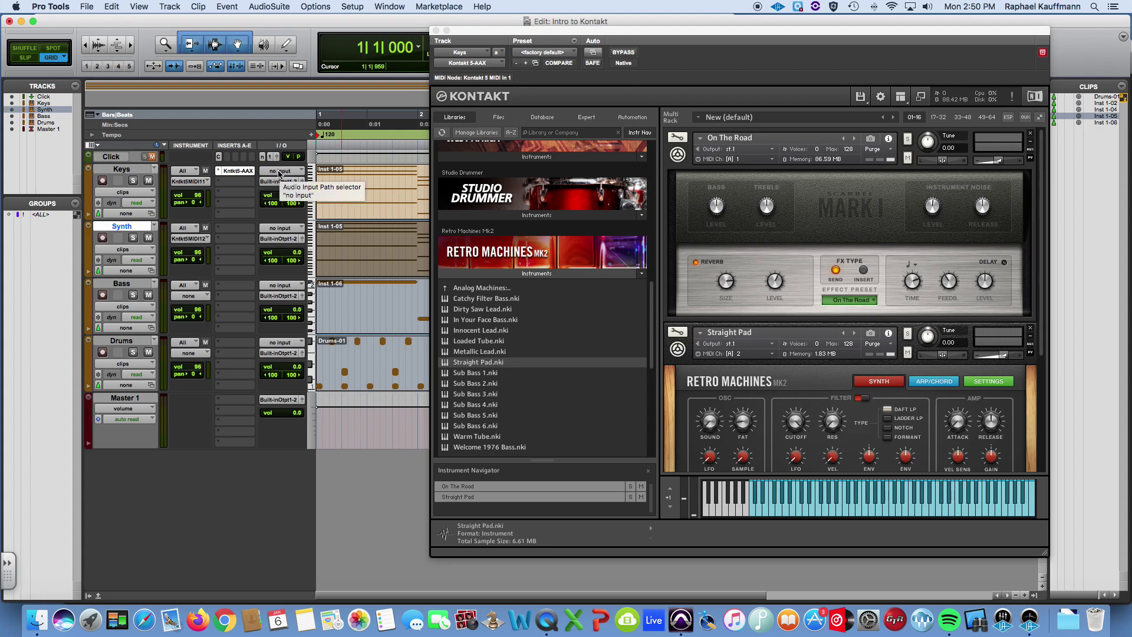
# Step: Set the Straight Pad instrument's output to st.2 and check it with playback
pyautogui.hscroll(2, 282, 172)
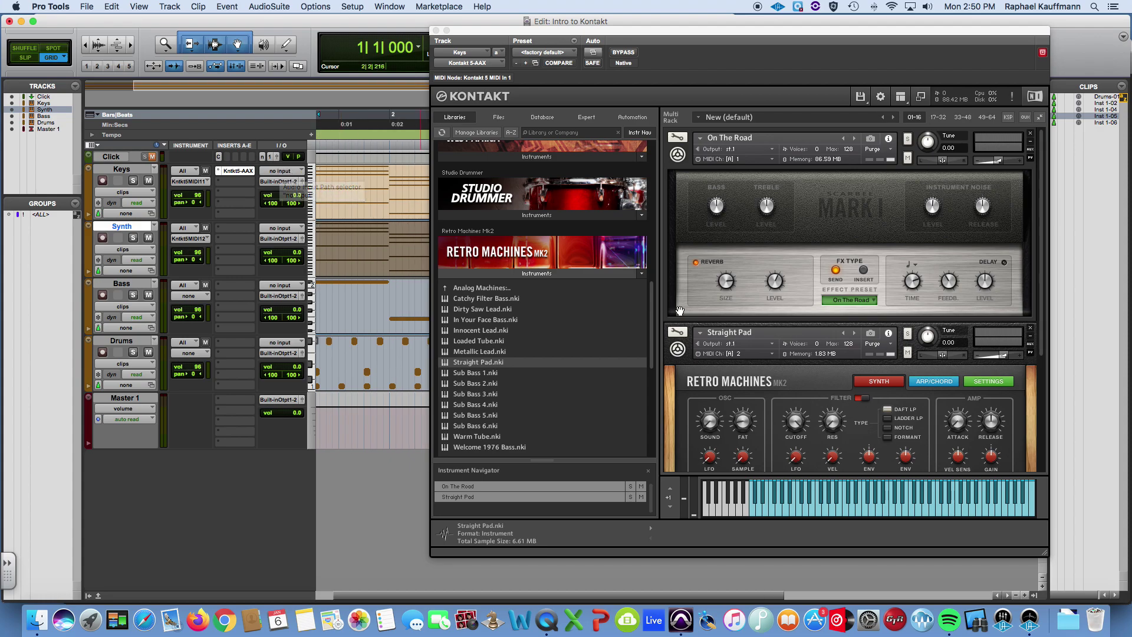
pyautogui.click(736, 345)
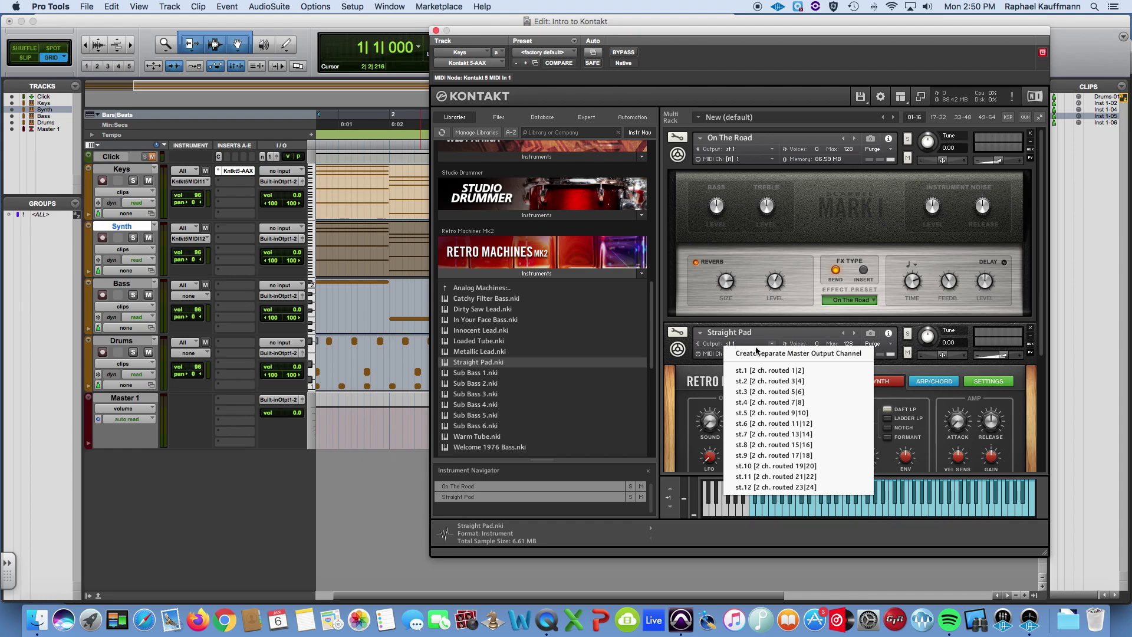
pyautogui.click(755, 380)
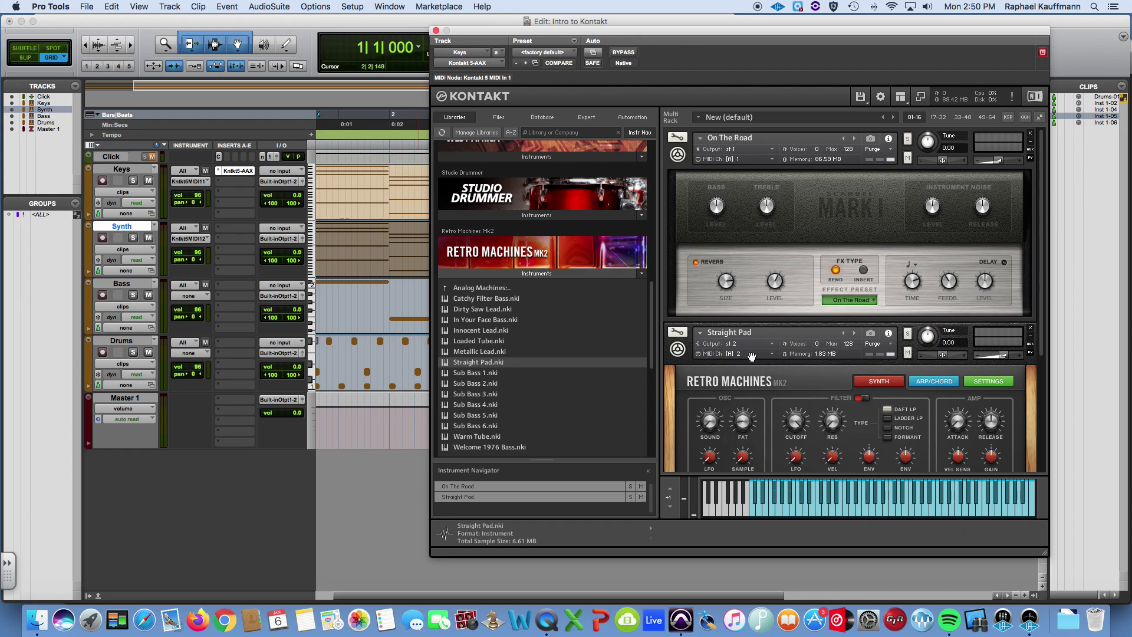
pyautogui.press('space')
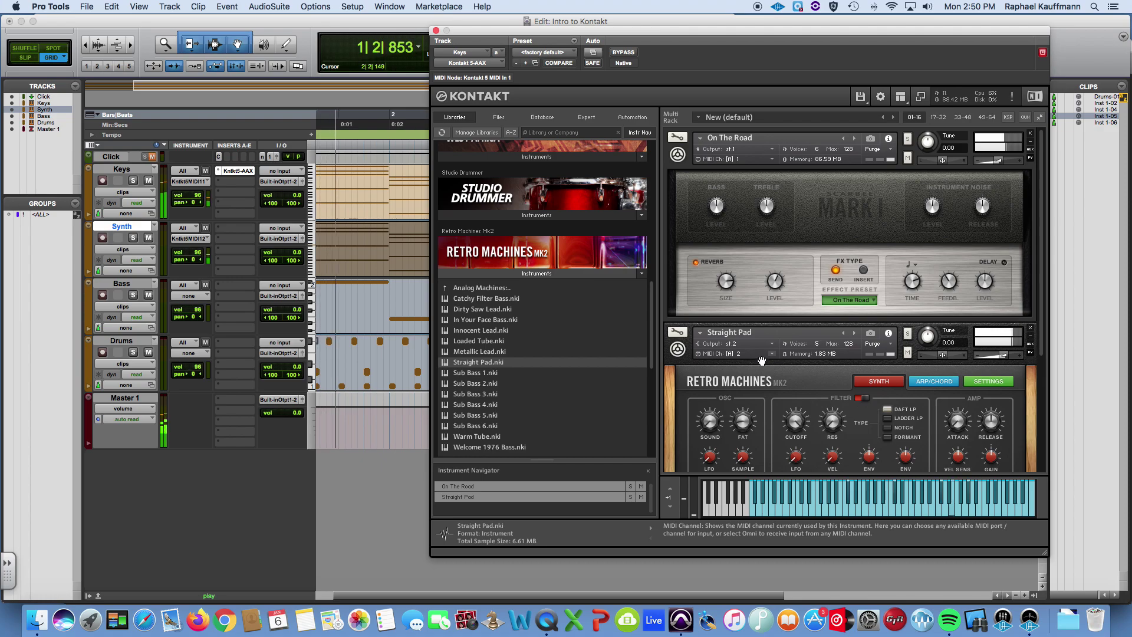
pyautogui.press('space')
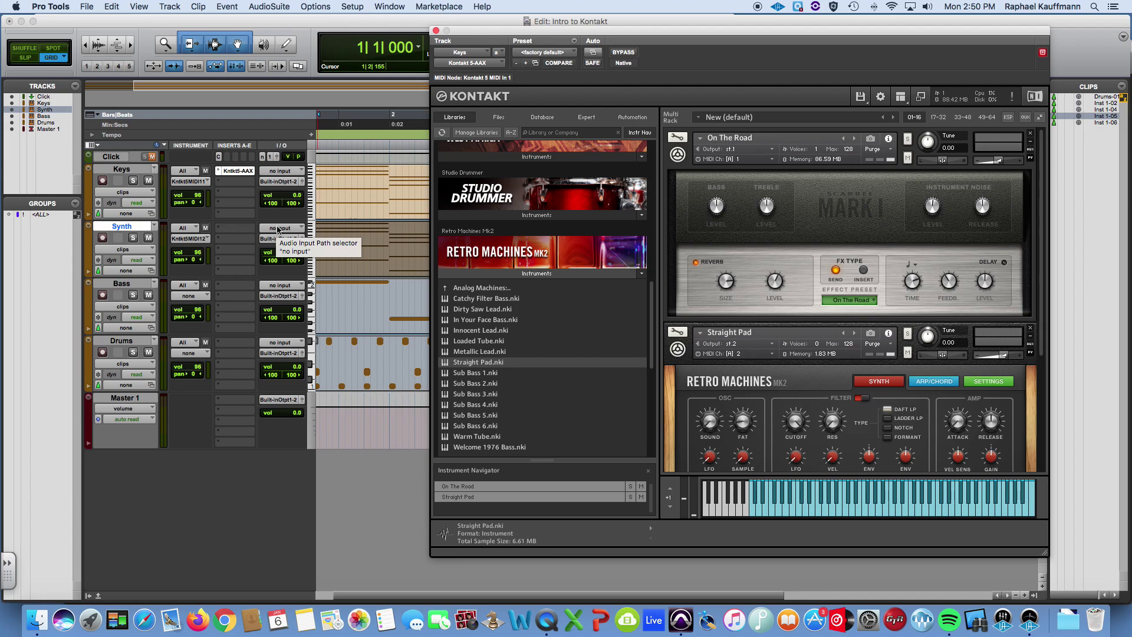
# Step: Set the Synth track's audio input to the Kontakt st.2 plug-in output and play the session
pyautogui.click(277, 230)
pyautogui.moveTo(294, 272)
pyautogui.moveTo(412, 275)
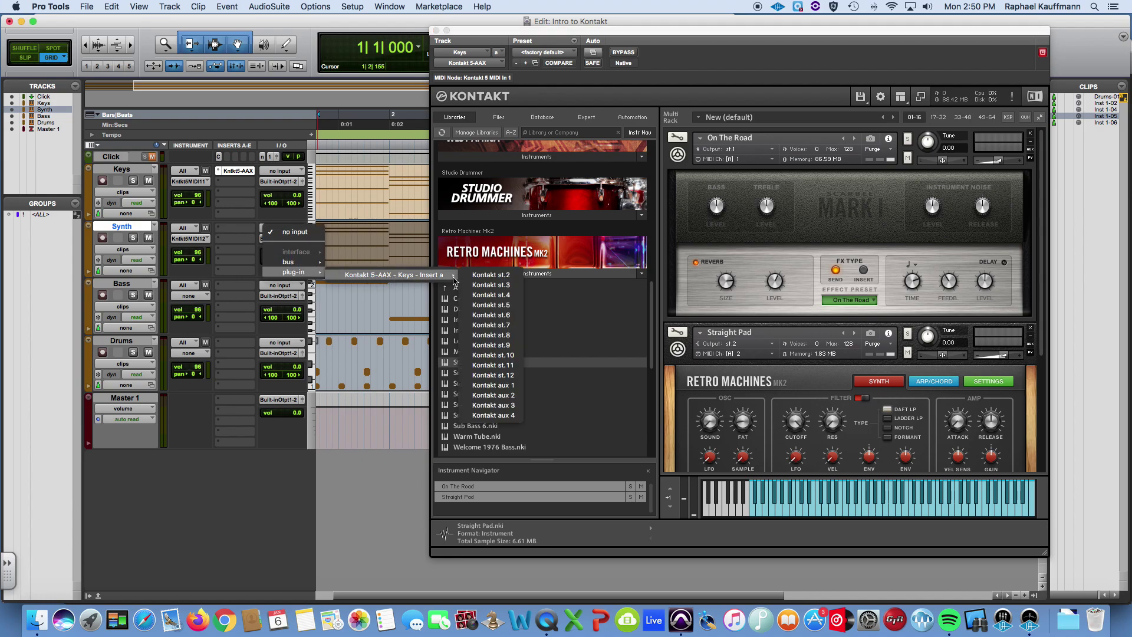
pyautogui.click(486, 275)
pyautogui.press('space')
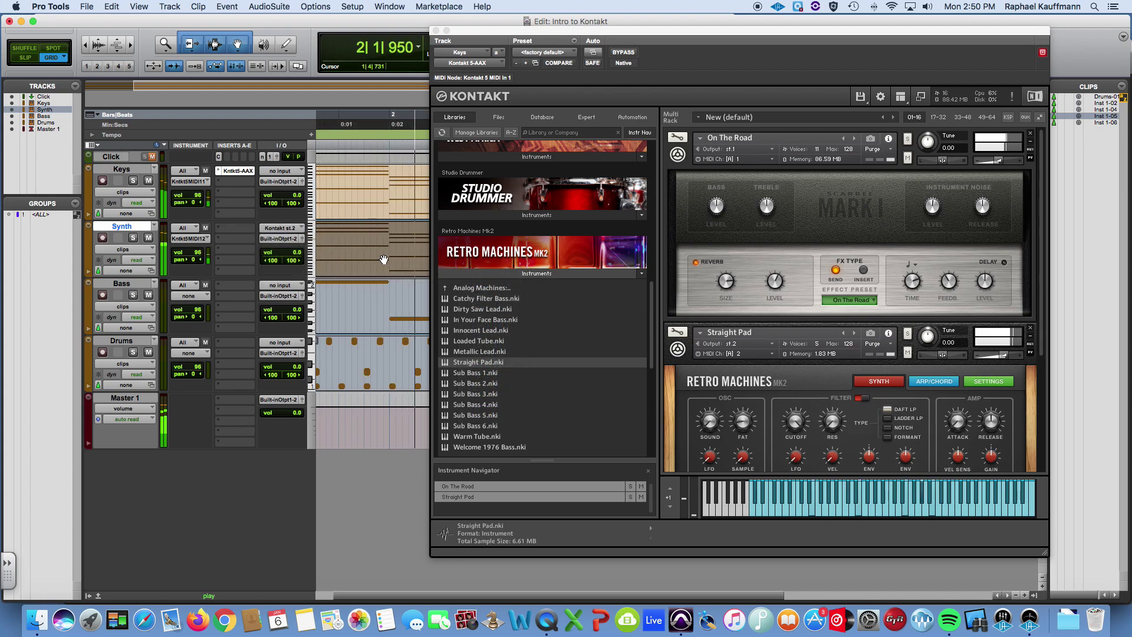
pyautogui.press('space')
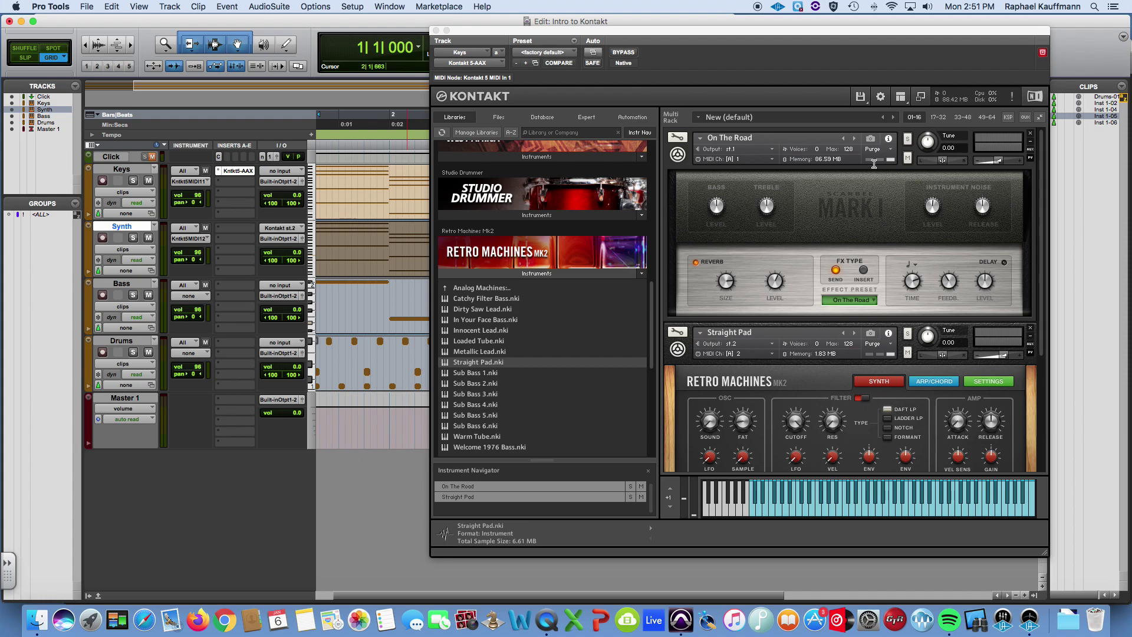
# Step: Solo the Synth track and audition sound variations 2 and 3 of Straight Pad during playback
pyautogui.scroll(-3, 984, 357)
pyautogui.scroll(-6, 984, 357)
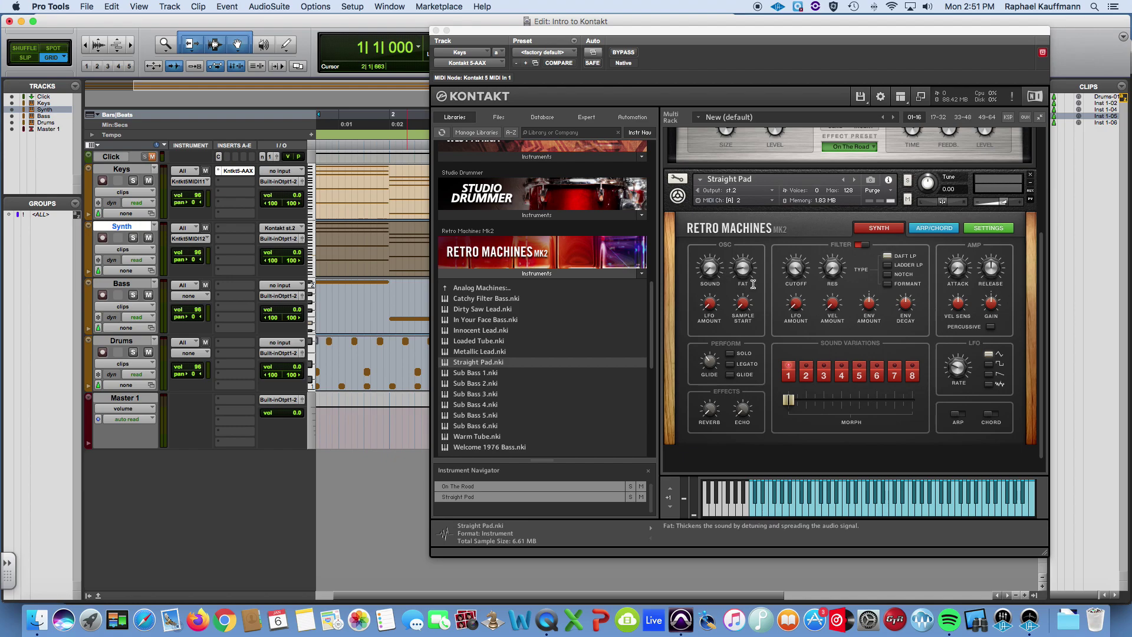
pyautogui.click(134, 238)
pyautogui.press('space')
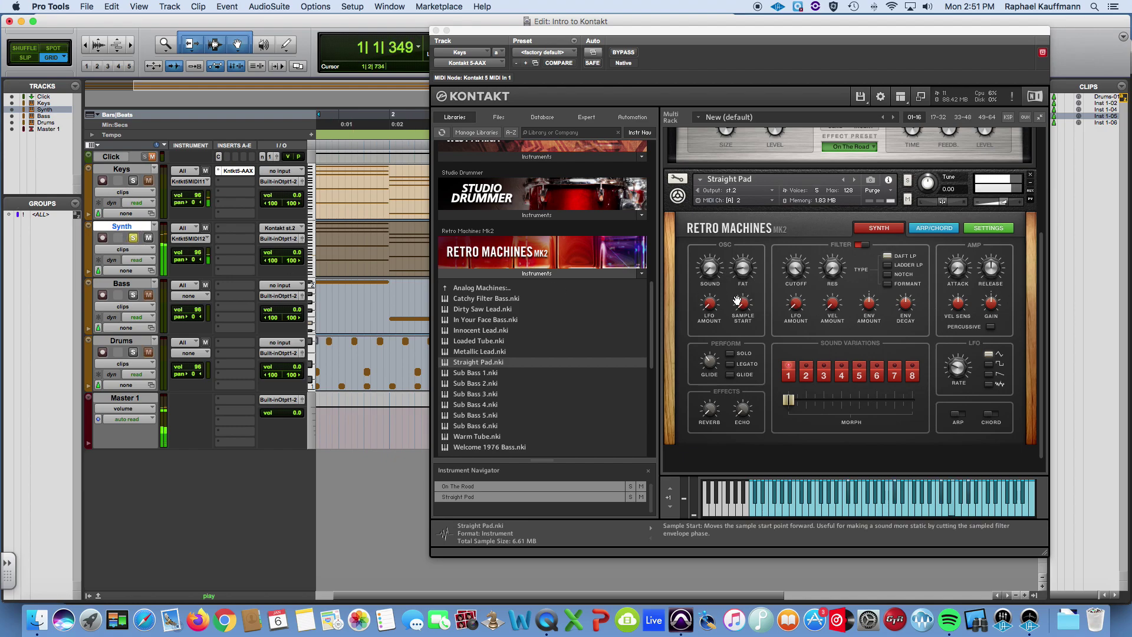
pyautogui.click(805, 373)
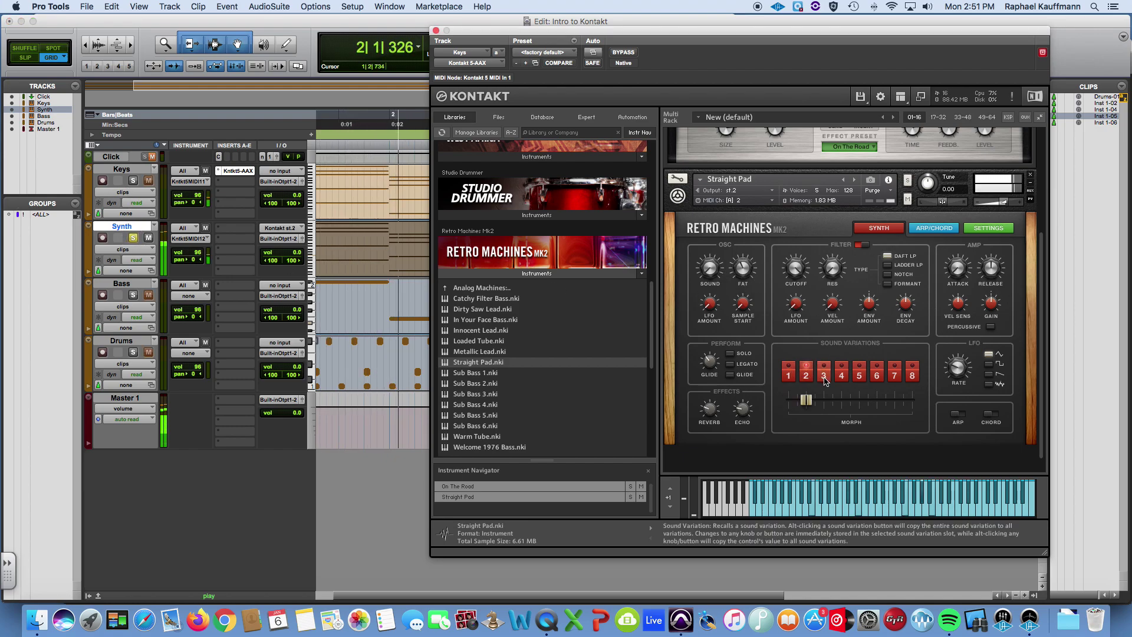
pyautogui.click(827, 377)
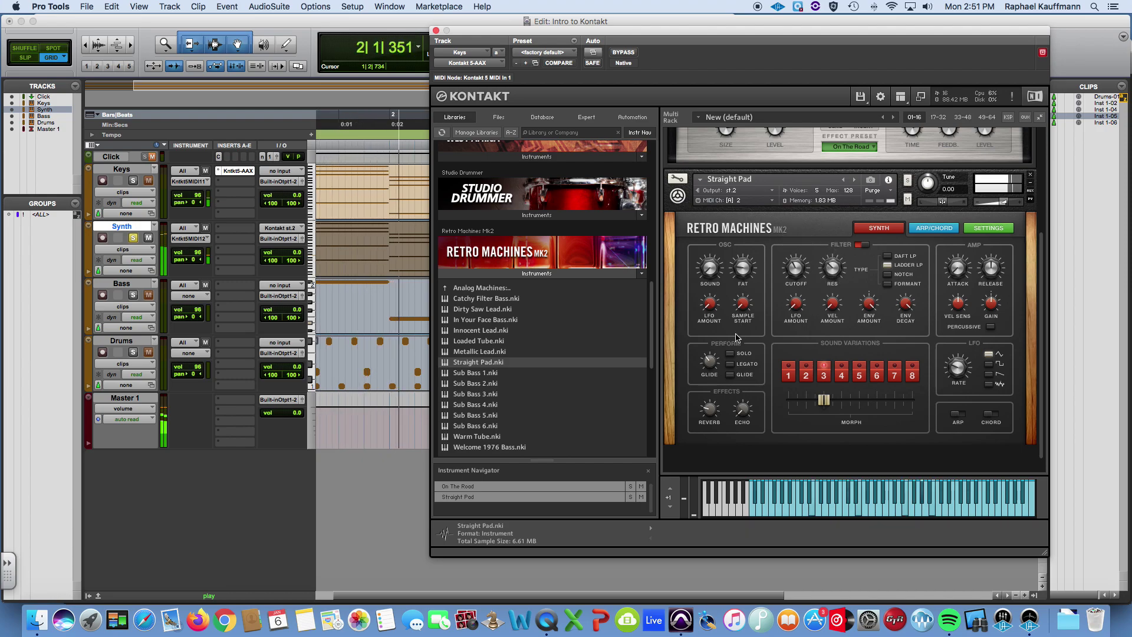
# Step: Unsolo the Synth track and move Straight Pad's Morph slider to about the middle of its range before stopping playback
pyautogui.click(134, 237)
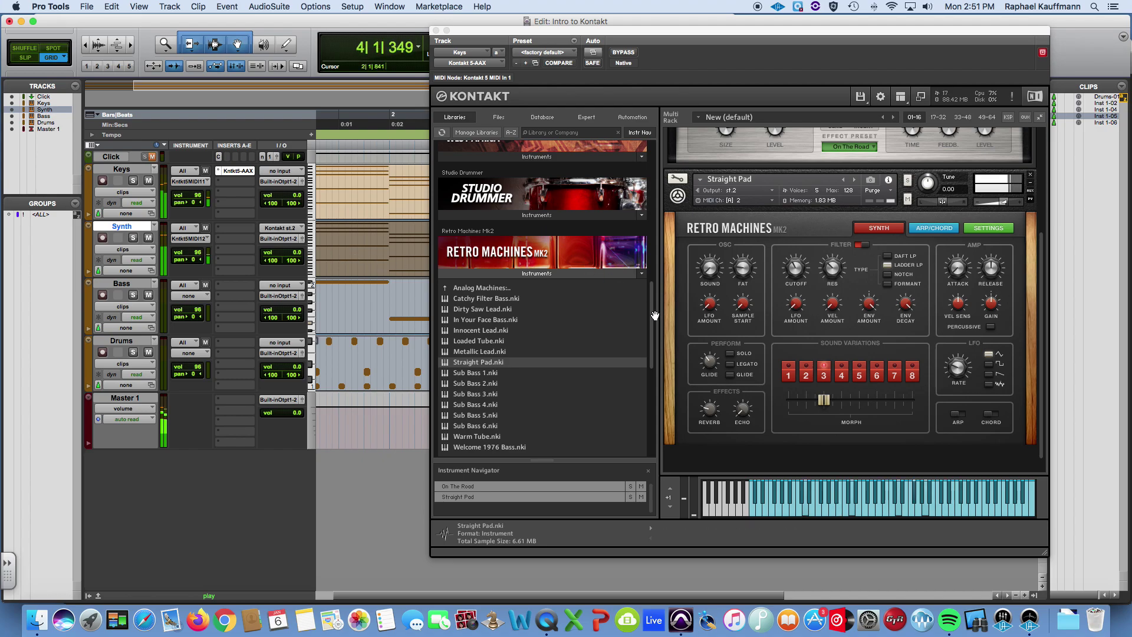
pyautogui.moveTo(823, 400); pyautogui.dragTo(860, 407)
pyautogui.press('space')
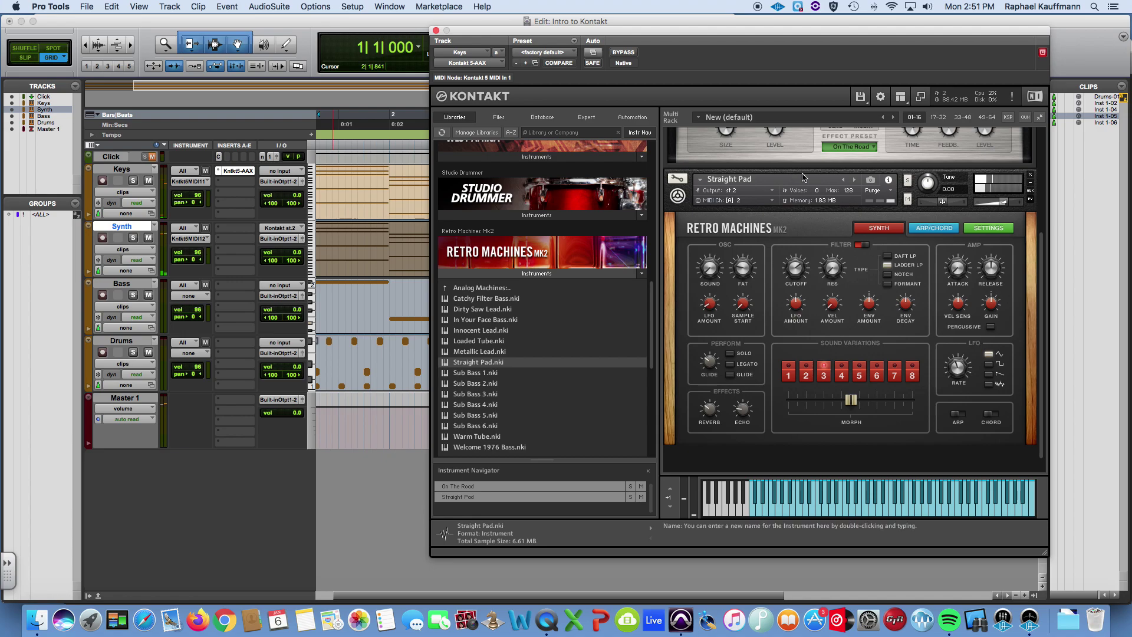
# Step: Minimize the On The Road and Straight Pad instruments in the Kontakt multi rack
pyautogui.scroll(4, 979, 204)
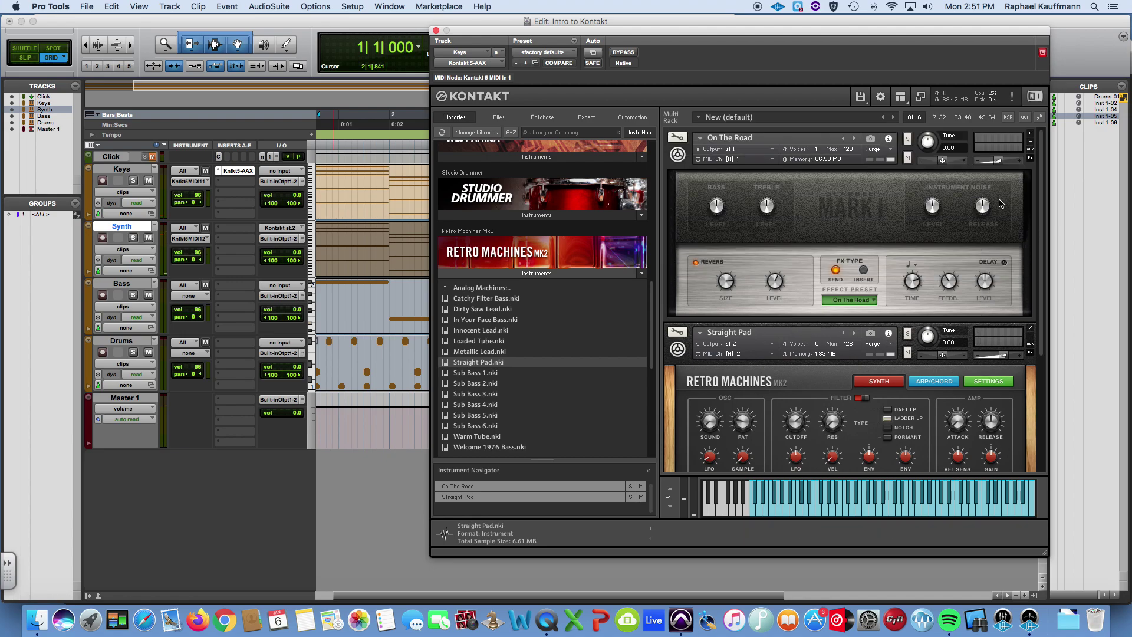
pyautogui.click(1029, 144)
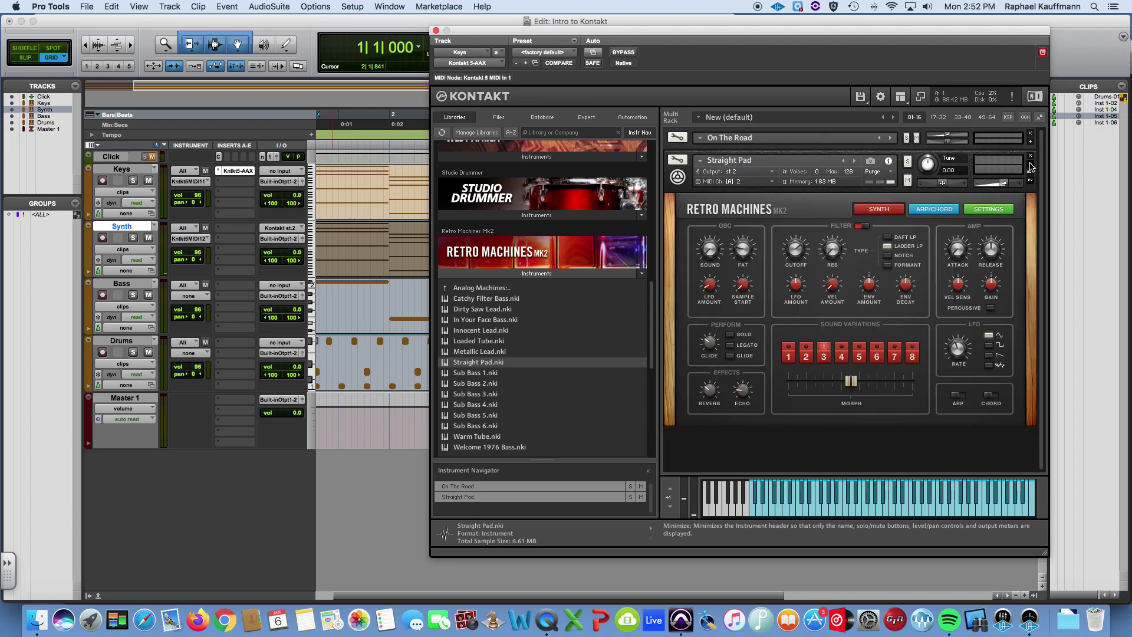
pyautogui.click(1030, 166)
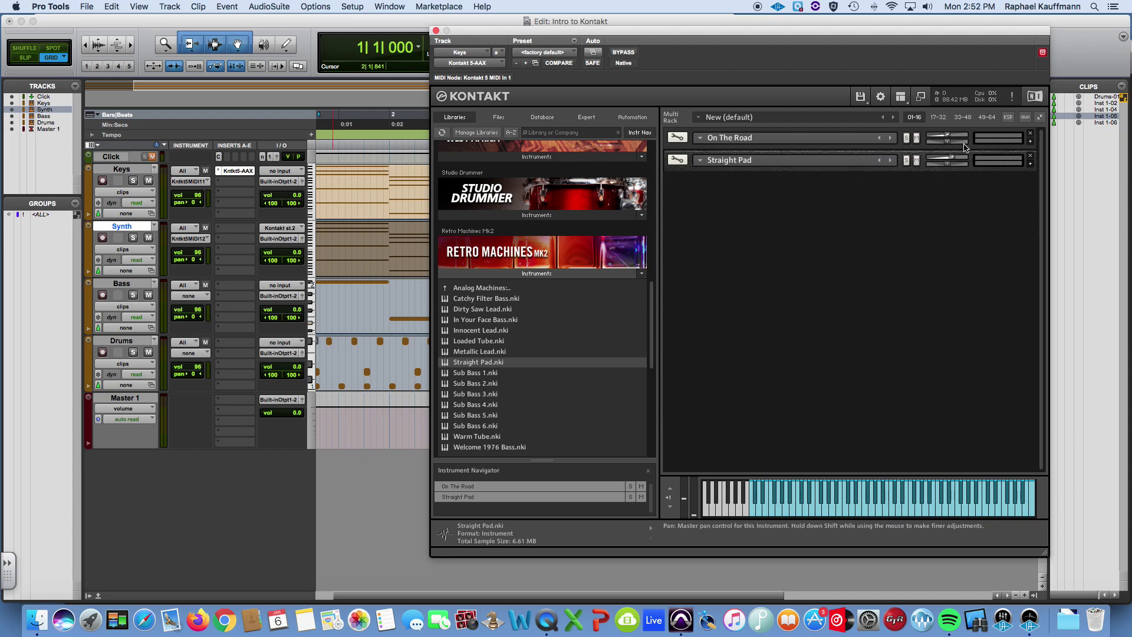
# Step: Close the Retro Machines Mk2 instrument list and show the Kontakt Factory Library's instruments
pyautogui.doubleClick(447, 289)
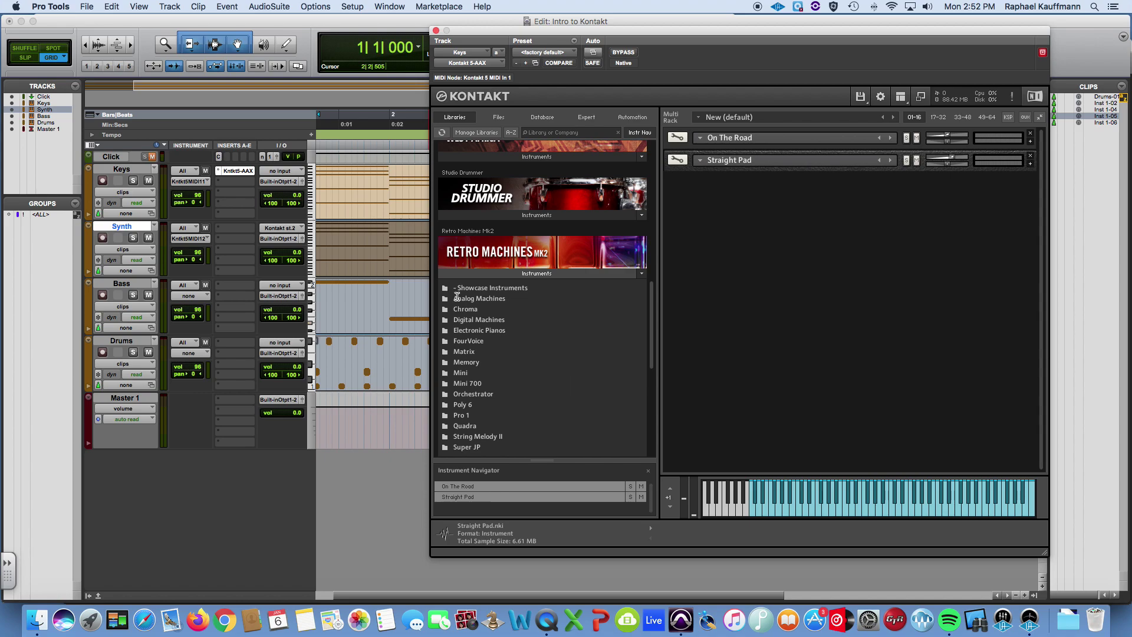
pyautogui.click(493, 272)
pyautogui.scroll(10, 501, 273)
pyautogui.scroll(3, 509, 275)
pyautogui.click(524, 290)
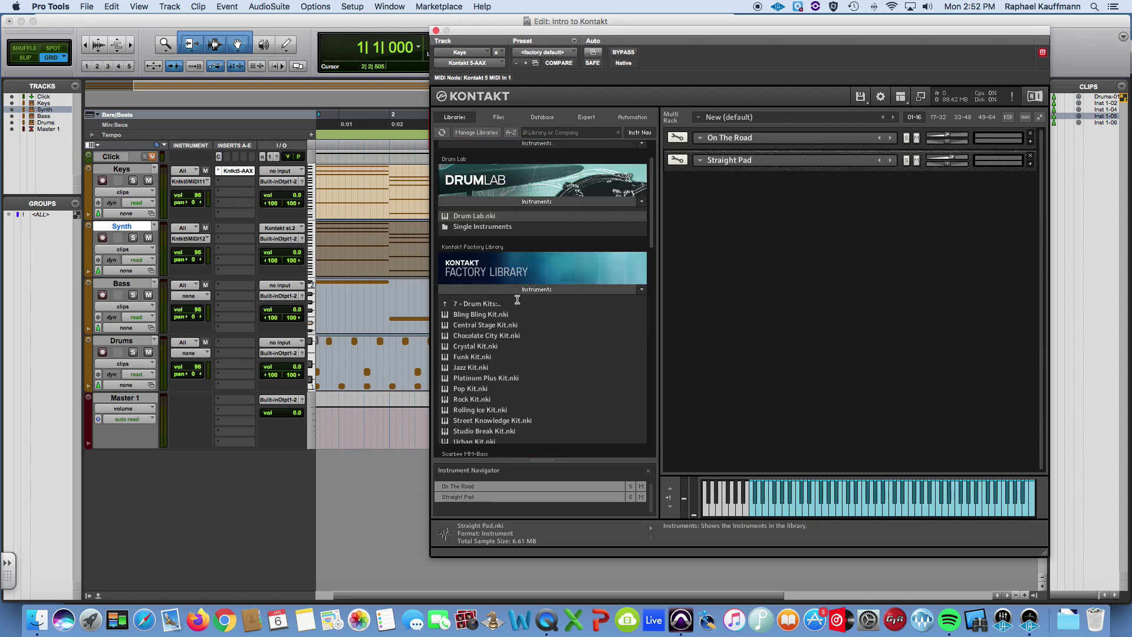
# Step: Load Classic Bass from the 6 - Bass folder of the Factory Library's Band collection
pyautogui.click(481, 303)
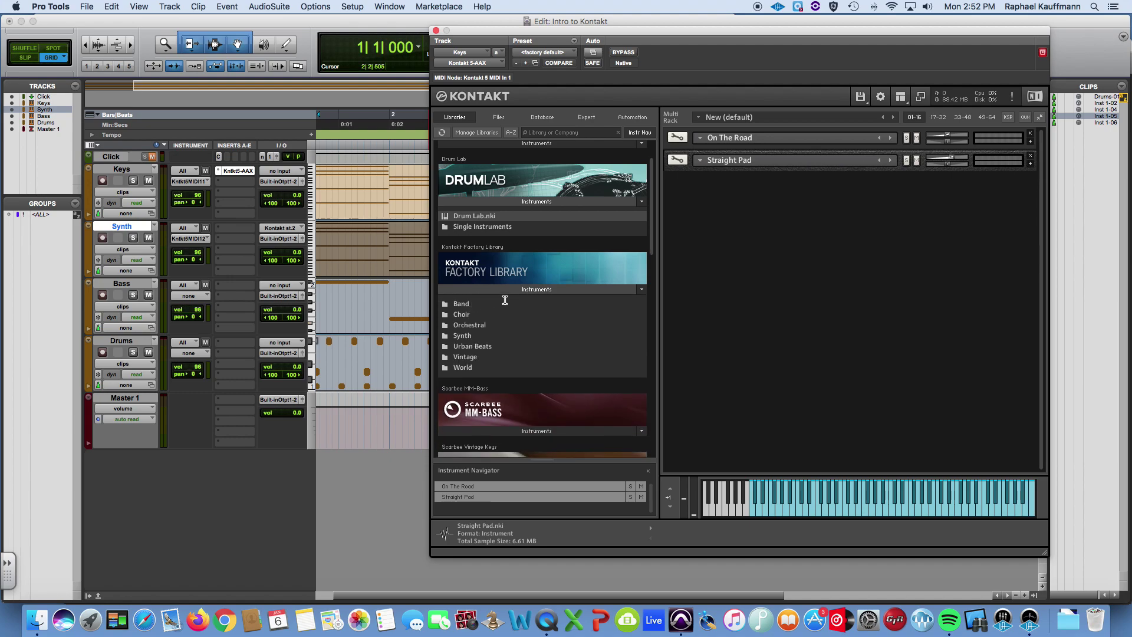
pyautogui.click(464, 304)
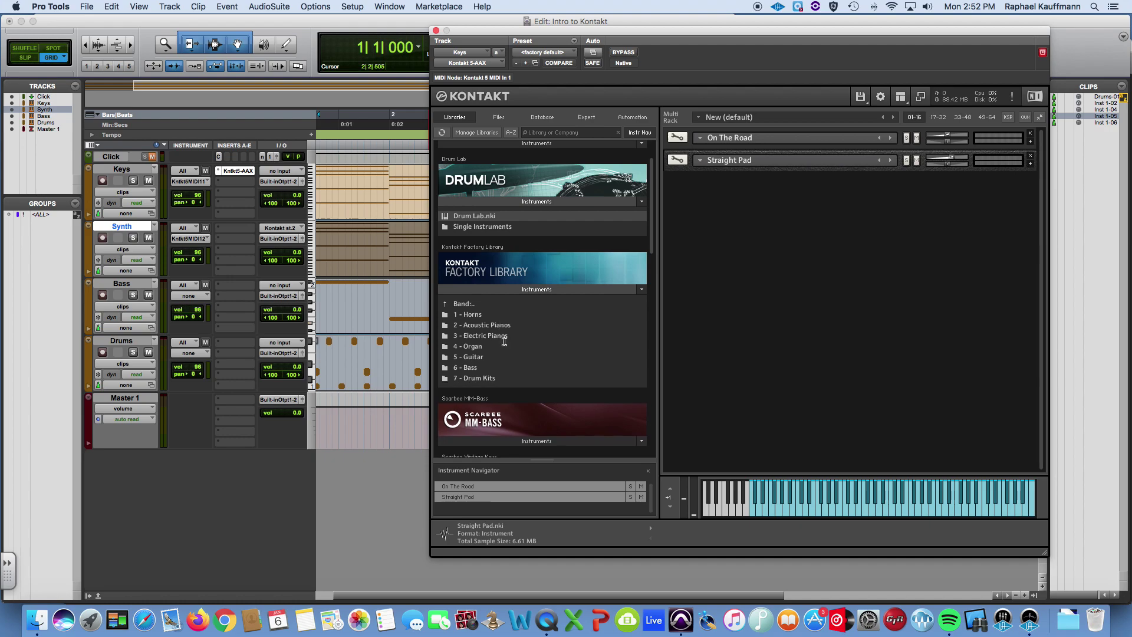
pyautogui.click(476, 367)
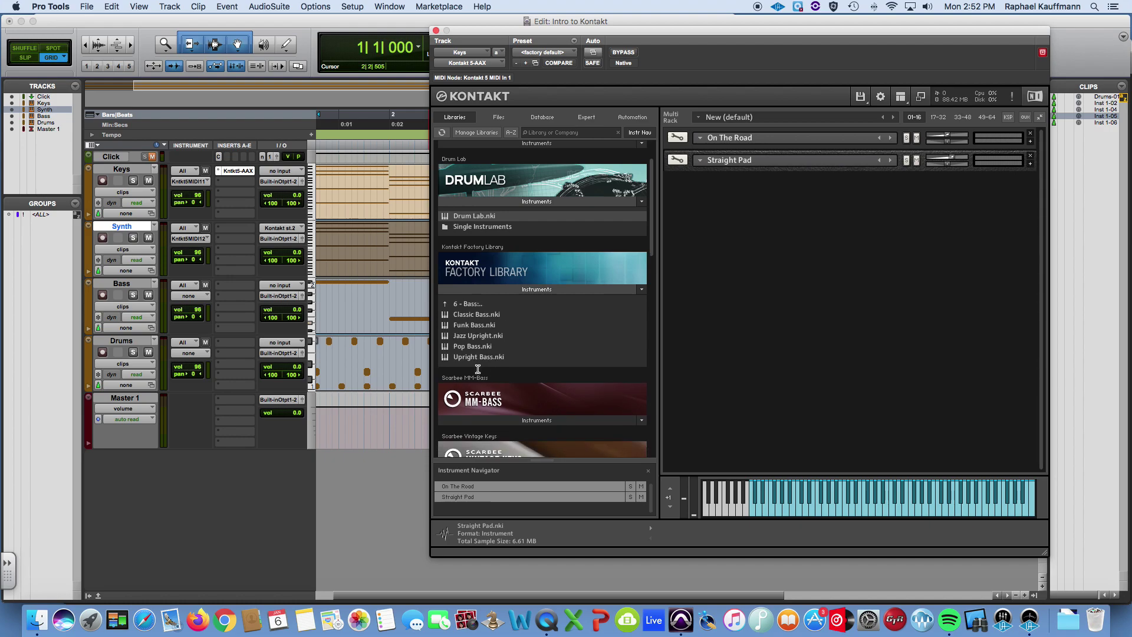
pyautogui.doubleClick(467, 315)
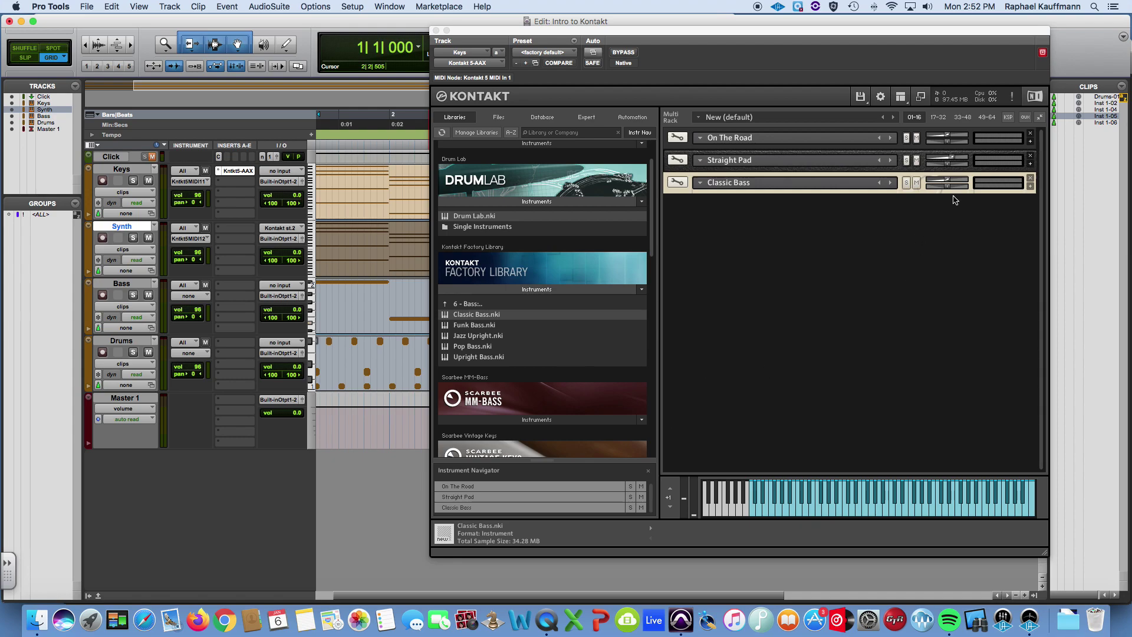
# Step: Expand the Classic Bass instrument and set its output to st.3
pyautogui.click(1029, 187)
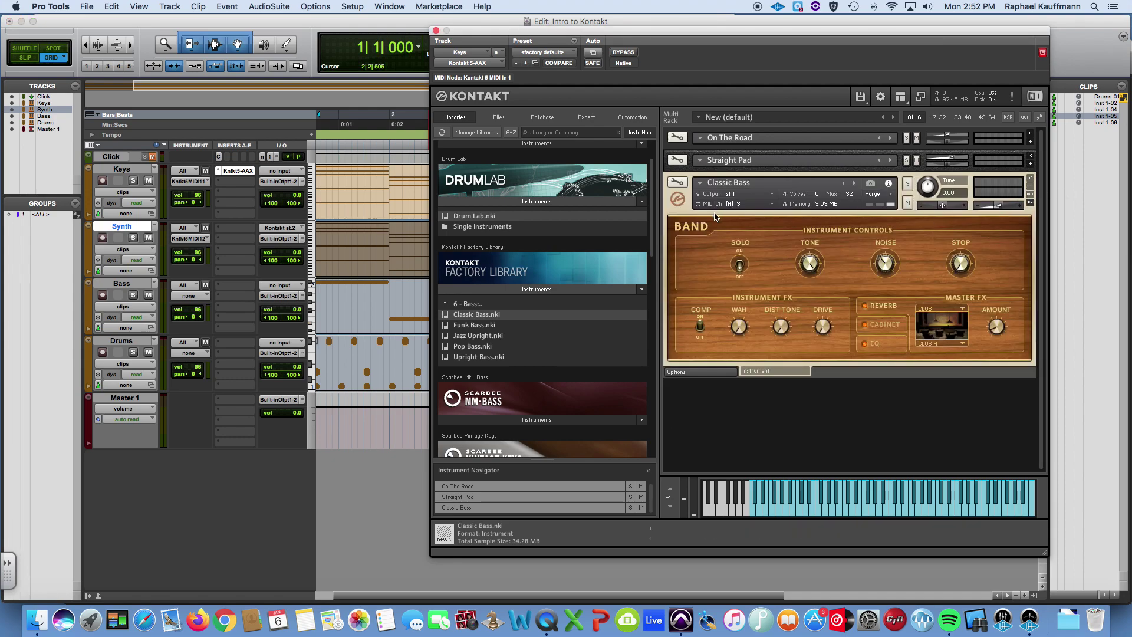
pyautogui.click(741, 194)
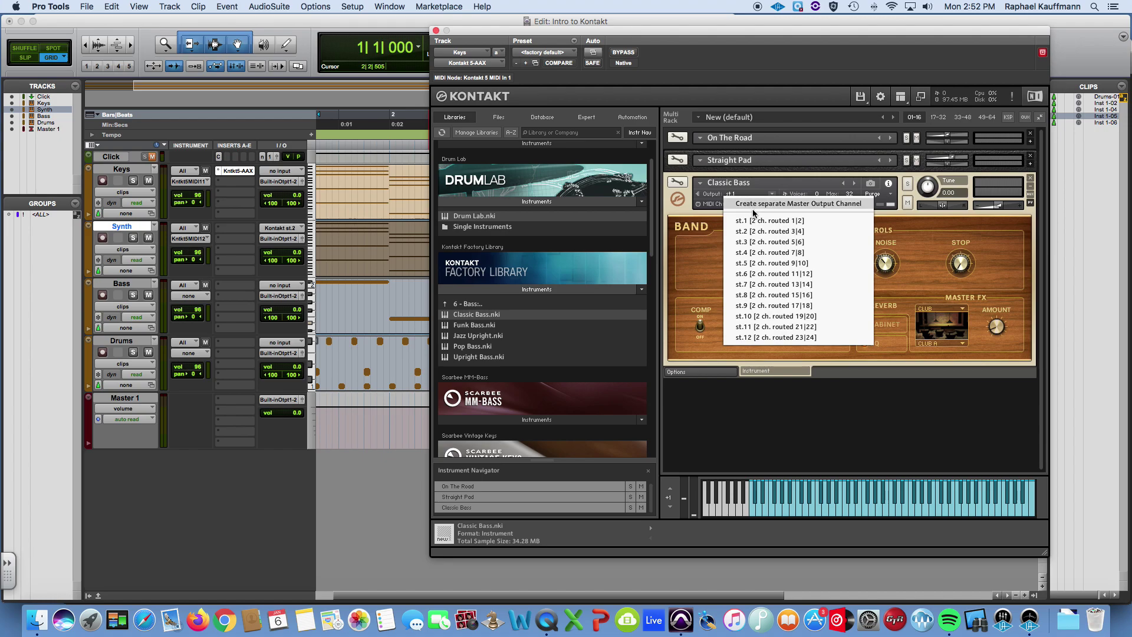
pyautogui.click(760, 241)
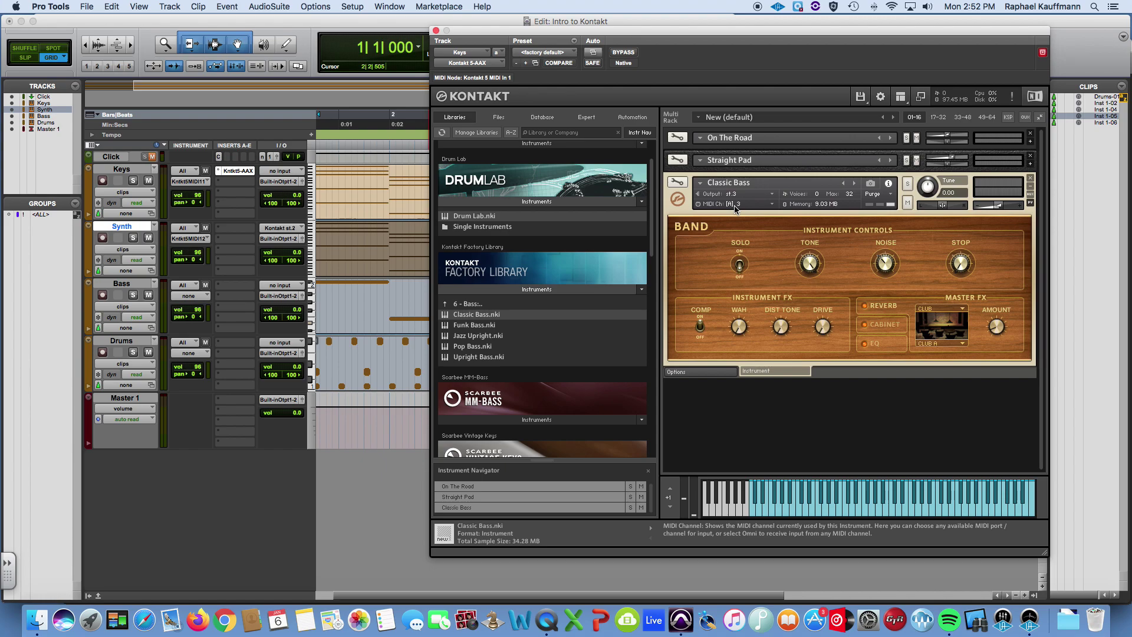
# Step: Route the Bass track's MIDI output to Kontakt 5 channel 3 and its audio input to the Kontakt st.3 plug-in output
pyautogui.click(185, 298)
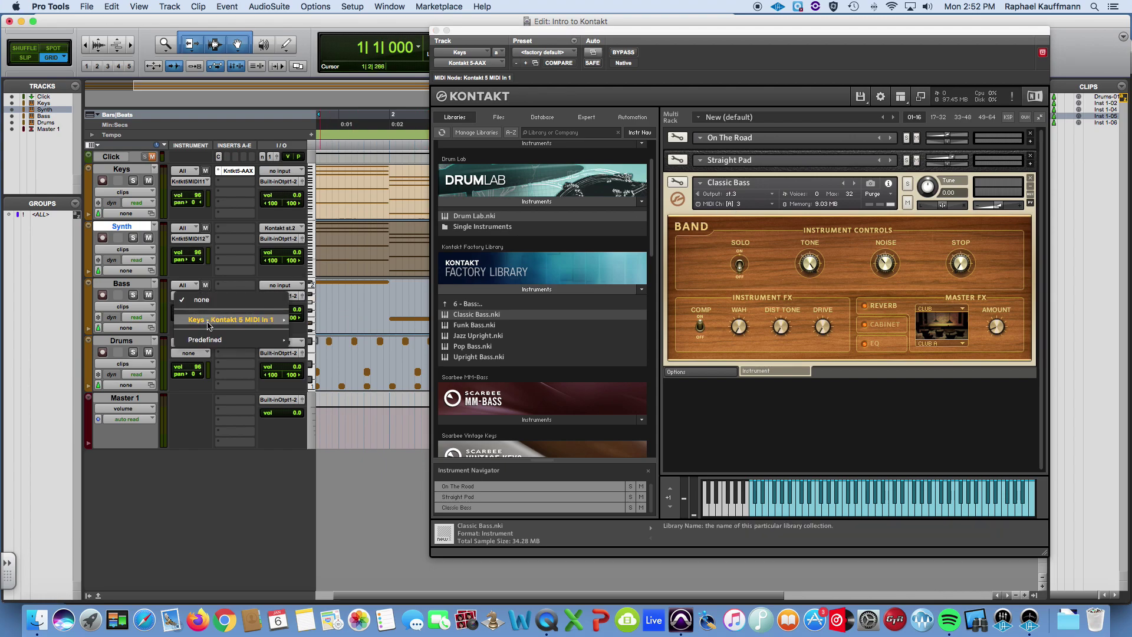
pyautogui.moveTo(236, 320)
pyautogui.click(320, 343)
pyautogui.click(280, 285)
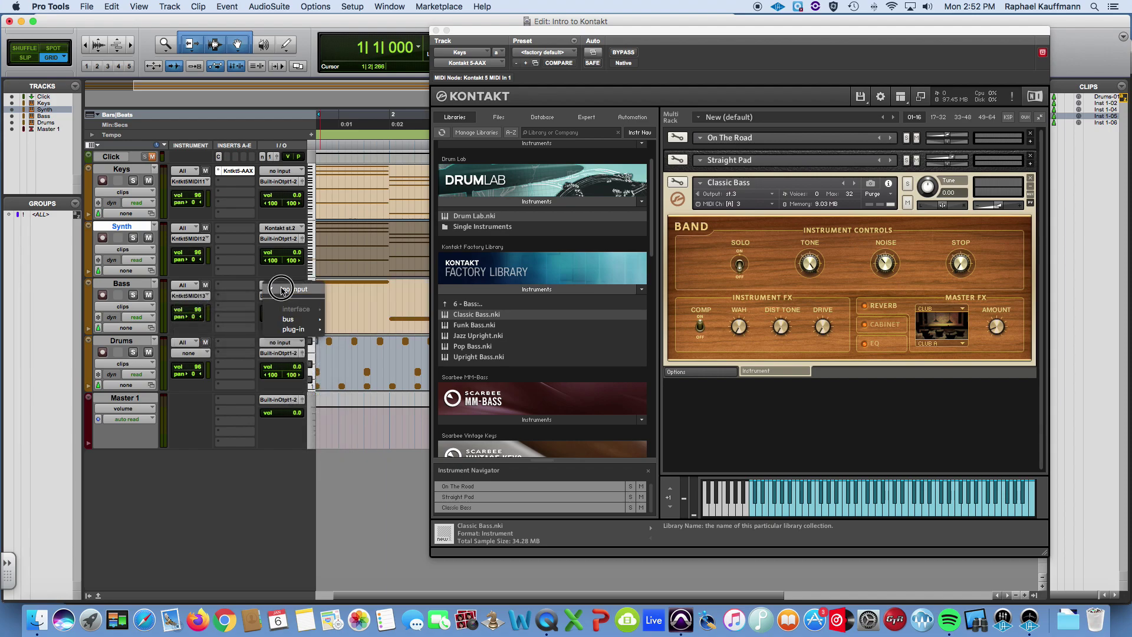
pyautogui.moveTo(294, 329)
pyautogui.moveTo(366, 333)
pyautogui.click(483, 342)
# Step: Play the session and briefly solo the Bass track to hear Classic Bass alone and in the mix
pyautogui.press('space')
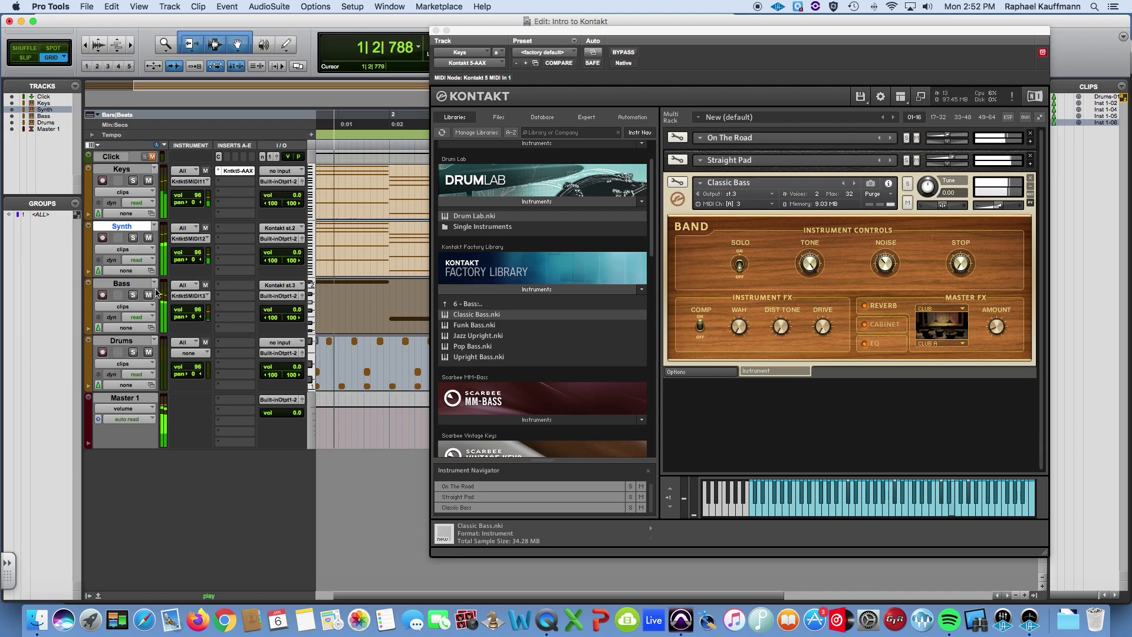
pyautogui.click(133, 295)
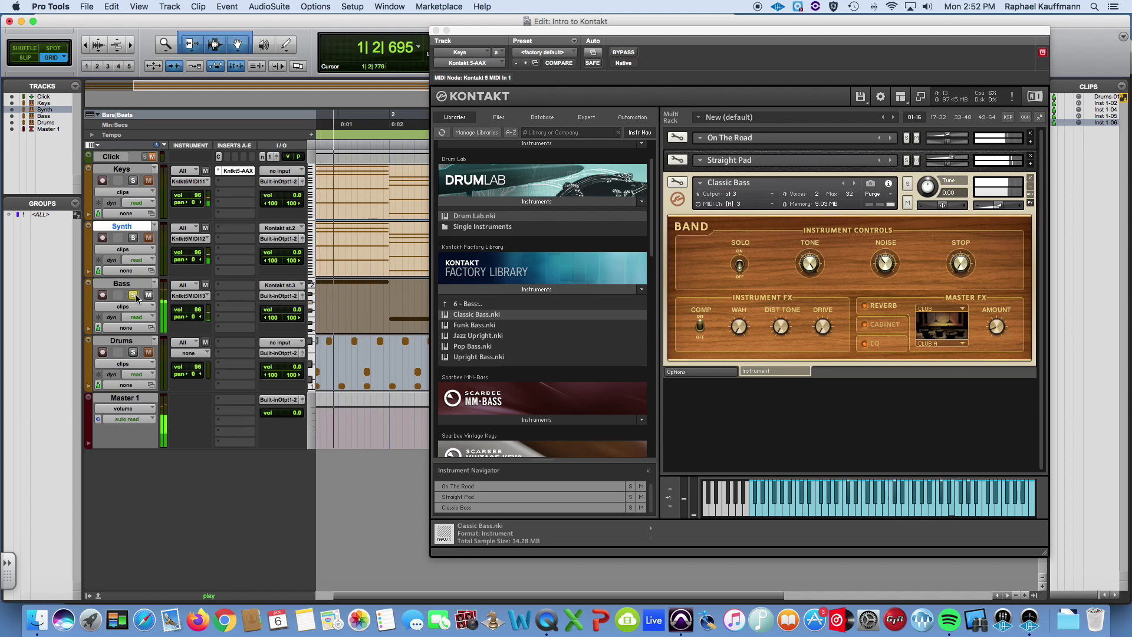
pyautogui.click(133, 294)
pyautogui.press('space')
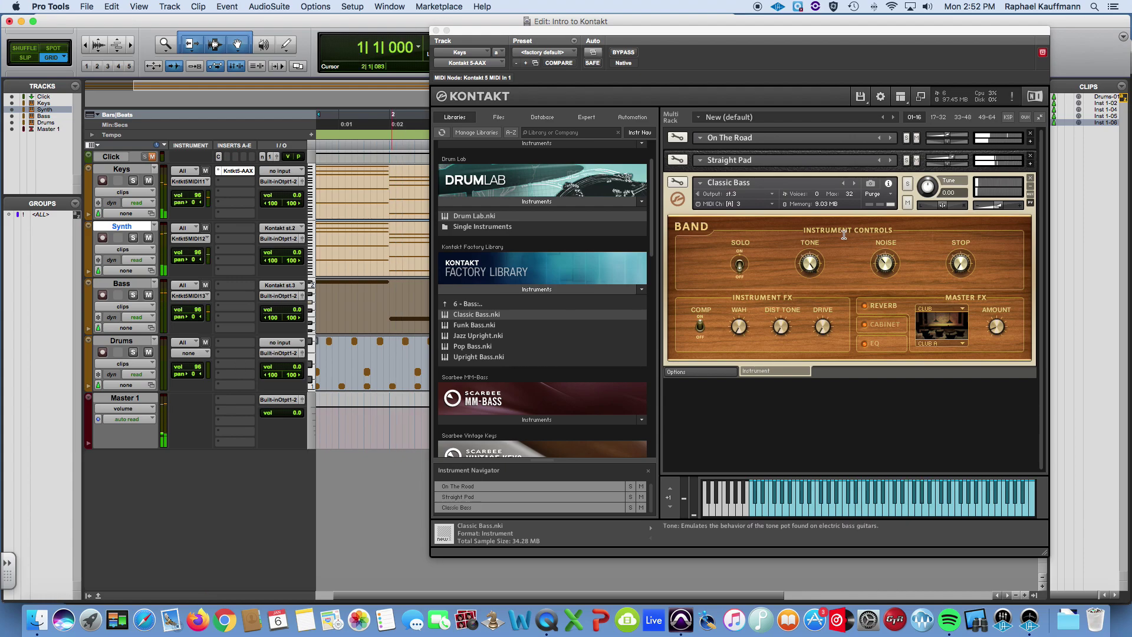
# Step: Minimize Classic Bass, load the Drum Lab instrument from the Drum Lab library, and expand it in the rack
pyautogui.click(1030, 186)
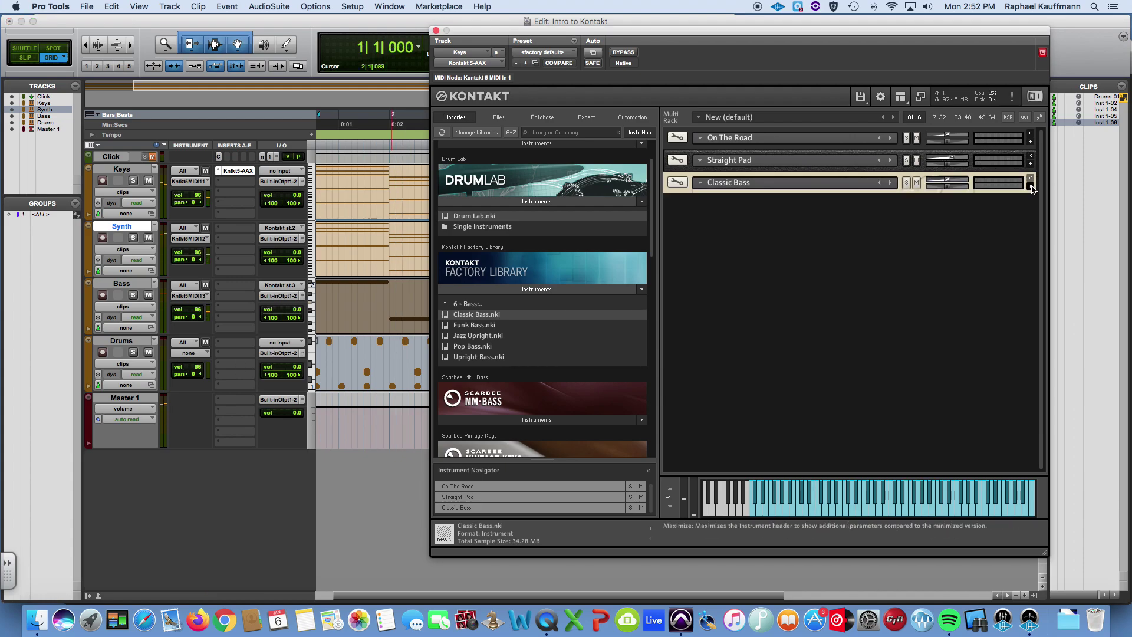
pyautogui.click(532, 289)
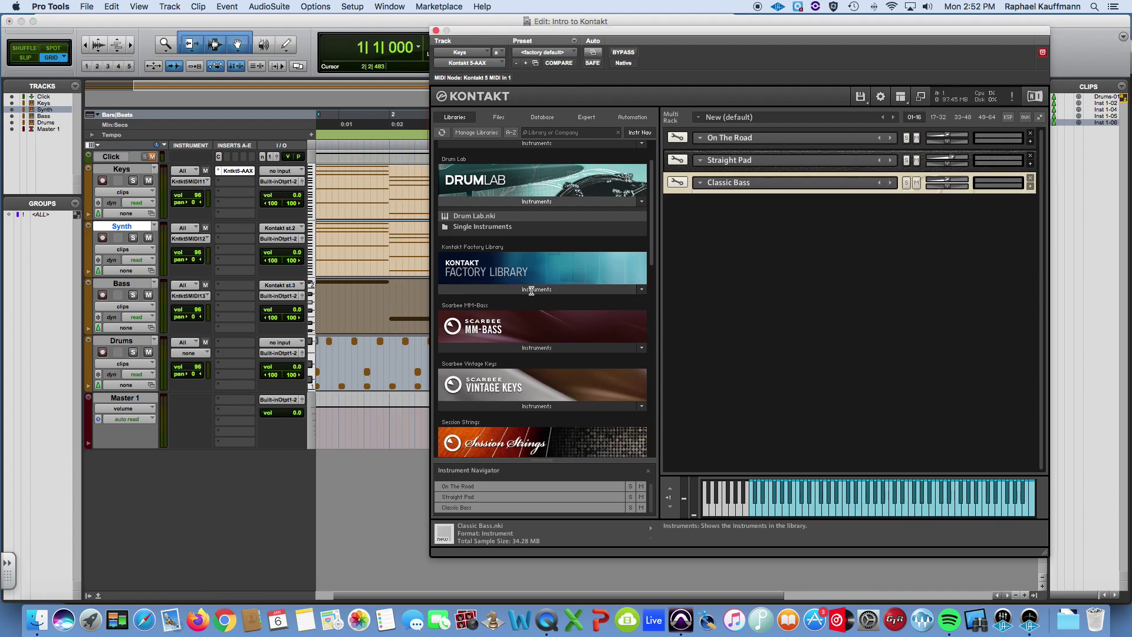
pyautogui.scroll(1, 533, 291)
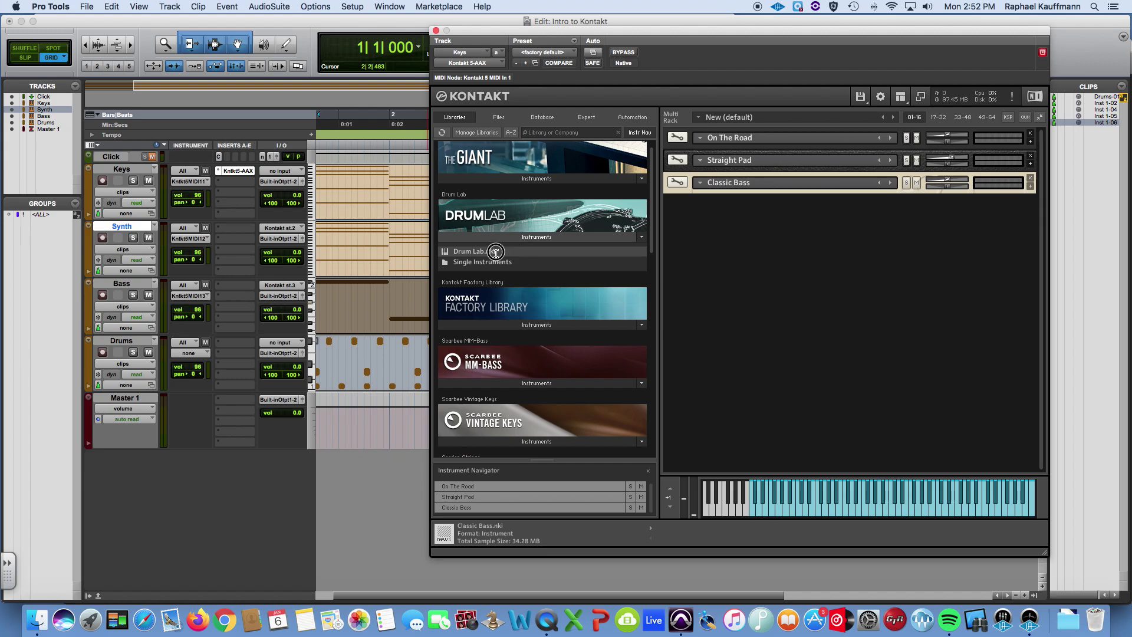
pyautogui.doubleClick(495, 251)
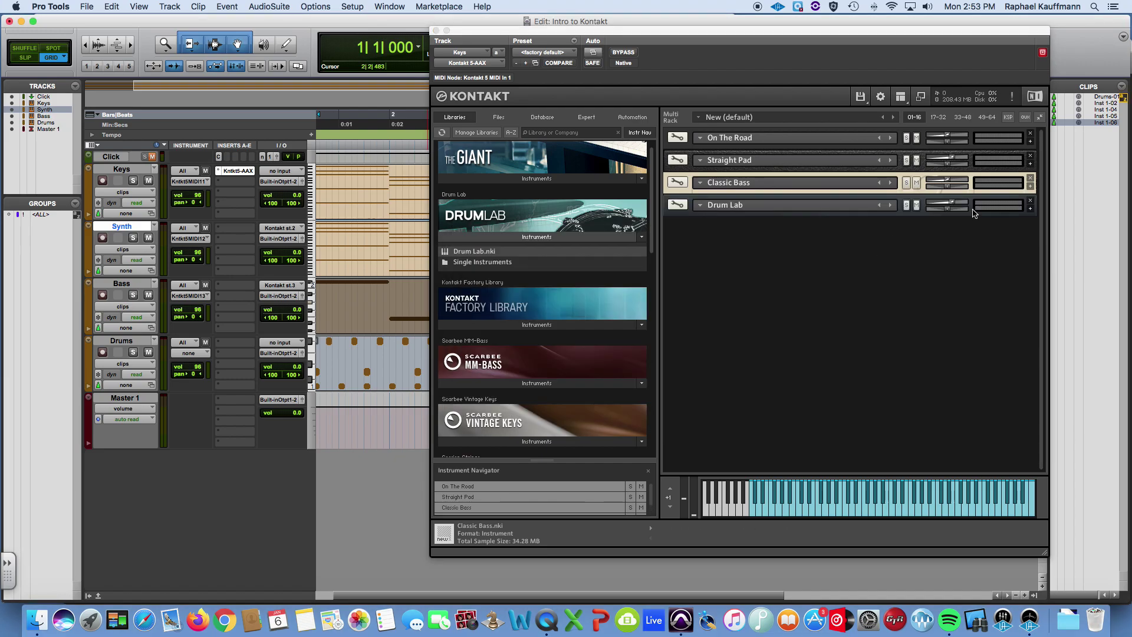
pyautogui.click(1029, 209)
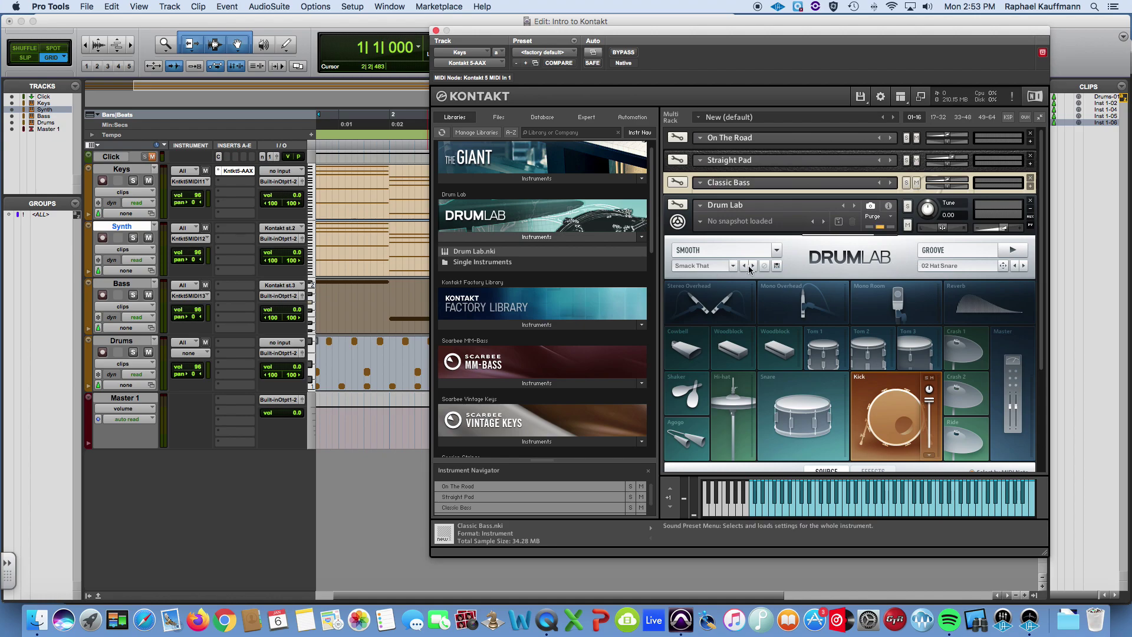
pyautogui.click(794, 392)
pyautogui.scroll(-3, 794, 391)
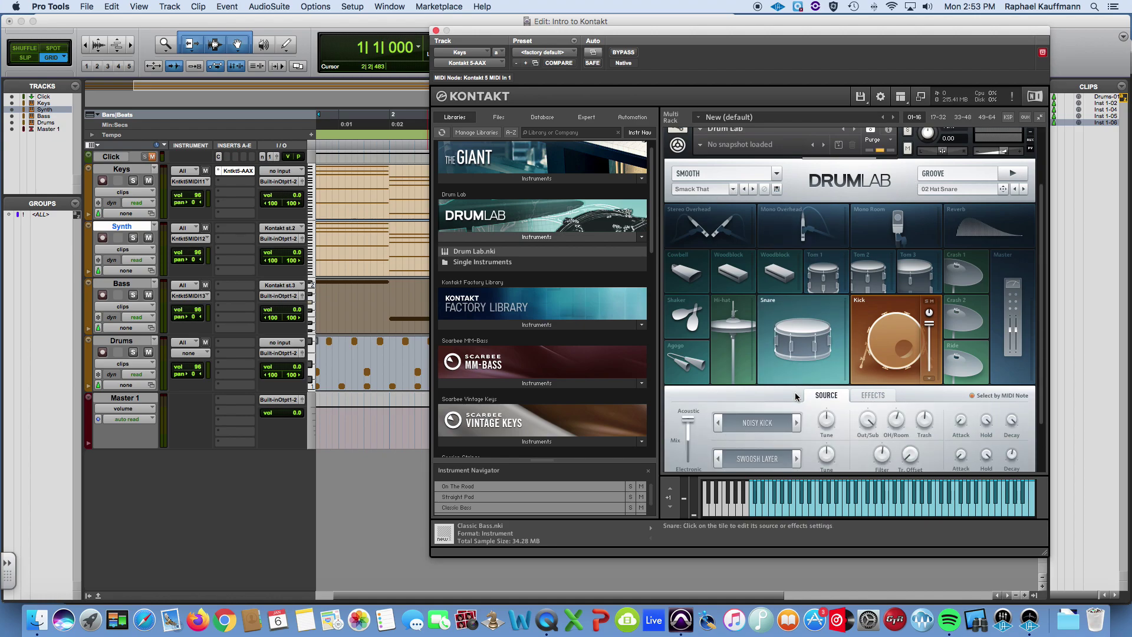
# Step: Route the Drums track's MIDI output to Kontakt 5 channel 4 and its audio input to the Kontakt st.4 plug-in output
pyautogui.click(188, 353)
pyautogui.moveTo(241, 377)
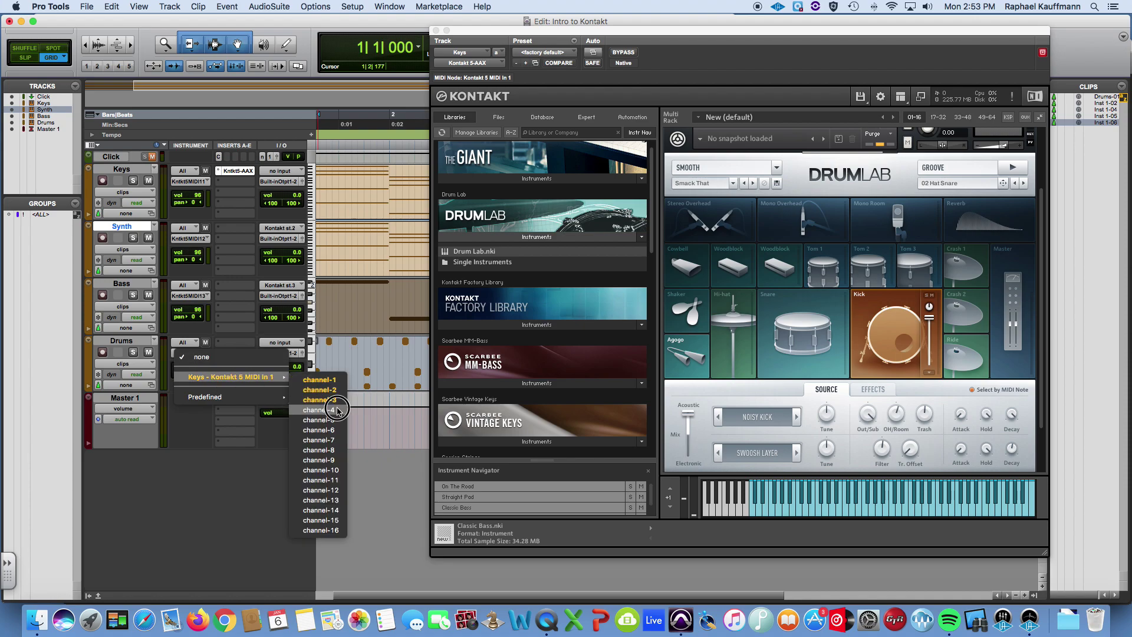
pyautogui.click(323, 410)
pyautogui.click(282, 342)
pyautogui.moveTo(293, 386)
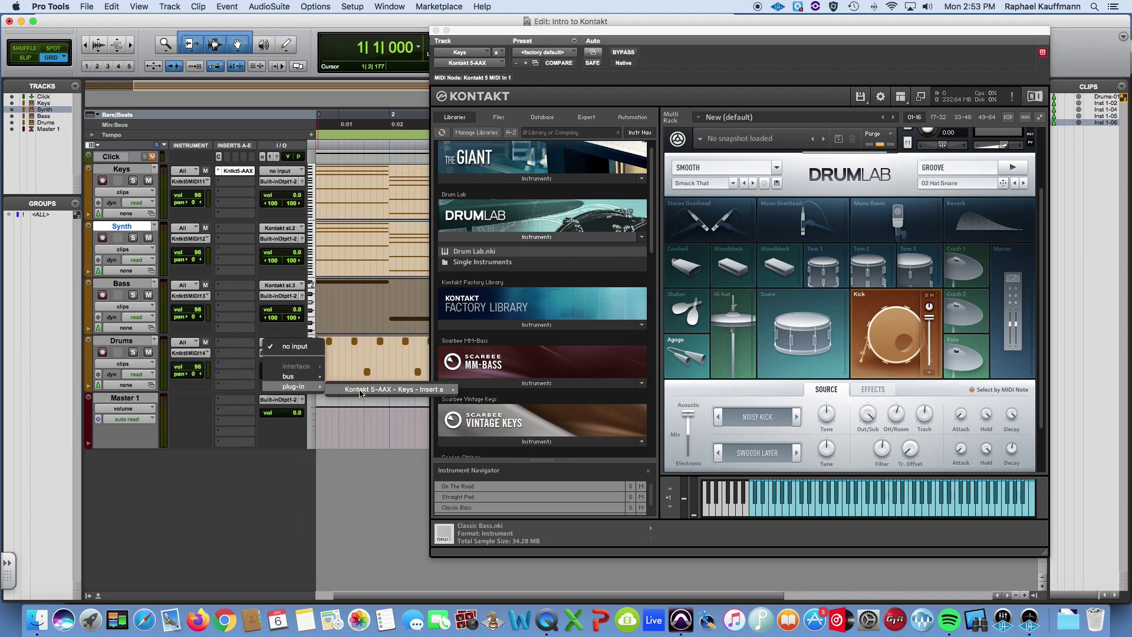
pyautogui.moveTo(411, 392)
pyautogui.click(484, 414)
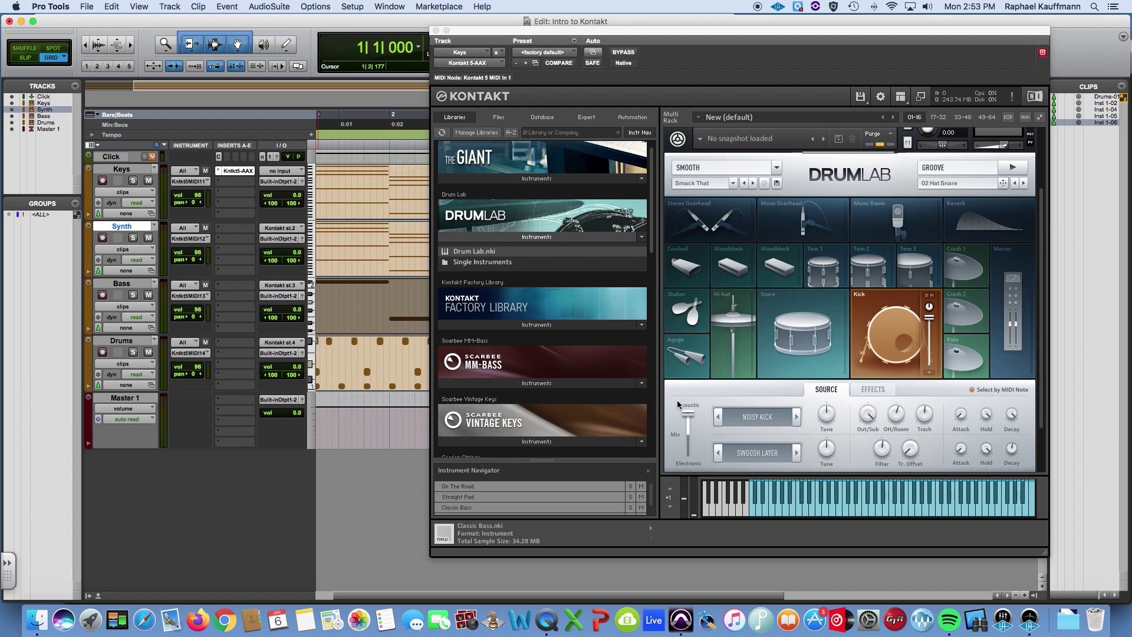
# Step: Select the Drums clip, solo the Drums track, and test its signal with a short playback
pyautogui.click(370, 387)
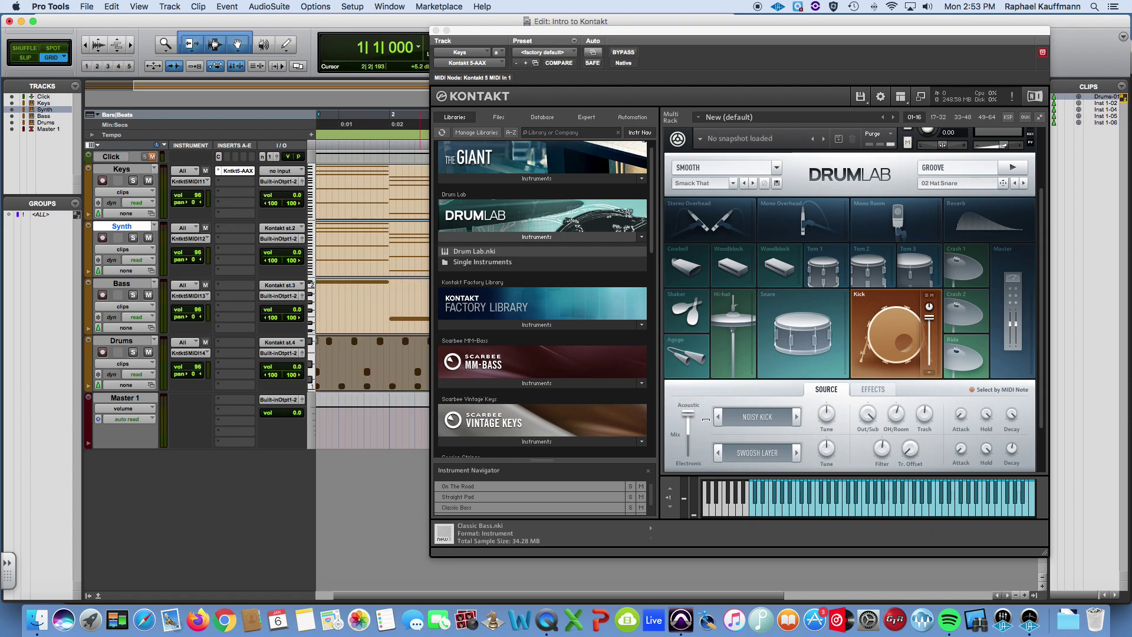
pyautogui.click(132, 353)
pyautogui.press('space')
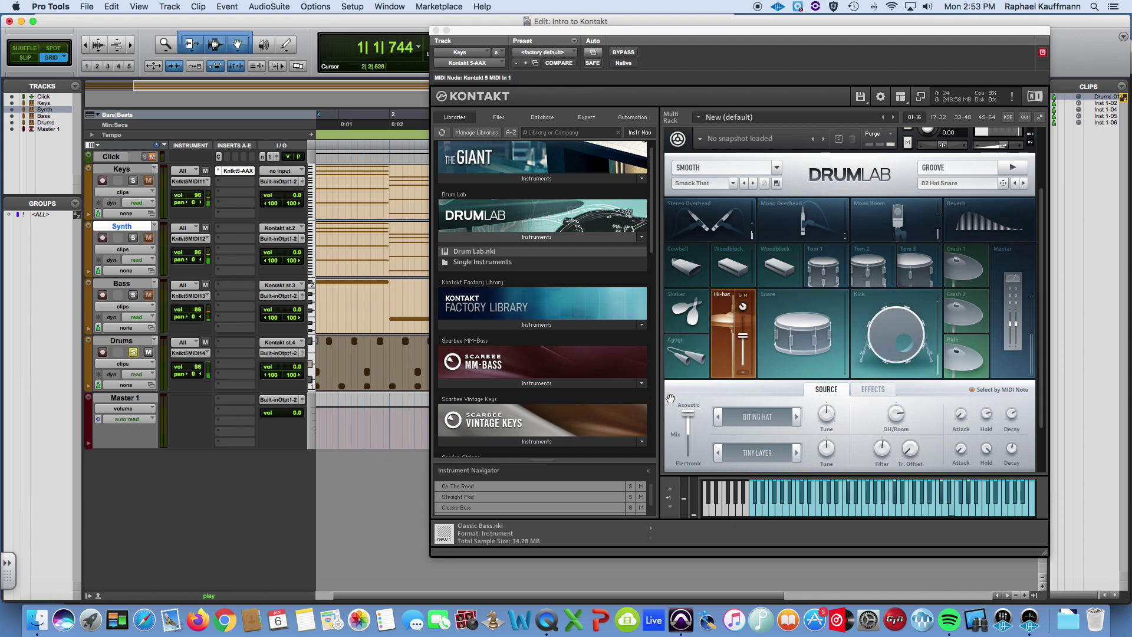
pyautogui.press('space')
# Step: Show Drum Lab's instrument info in its header and set its output to st.4
pyautogui.scroll(2, 849, 159)
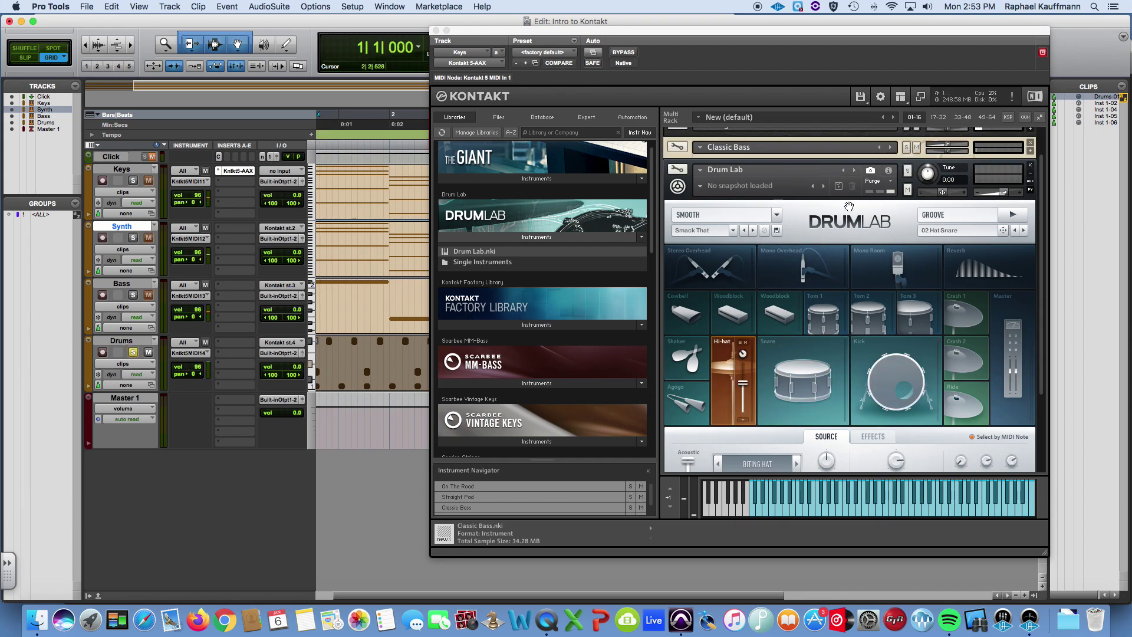
pyautogui.click(889, 172)
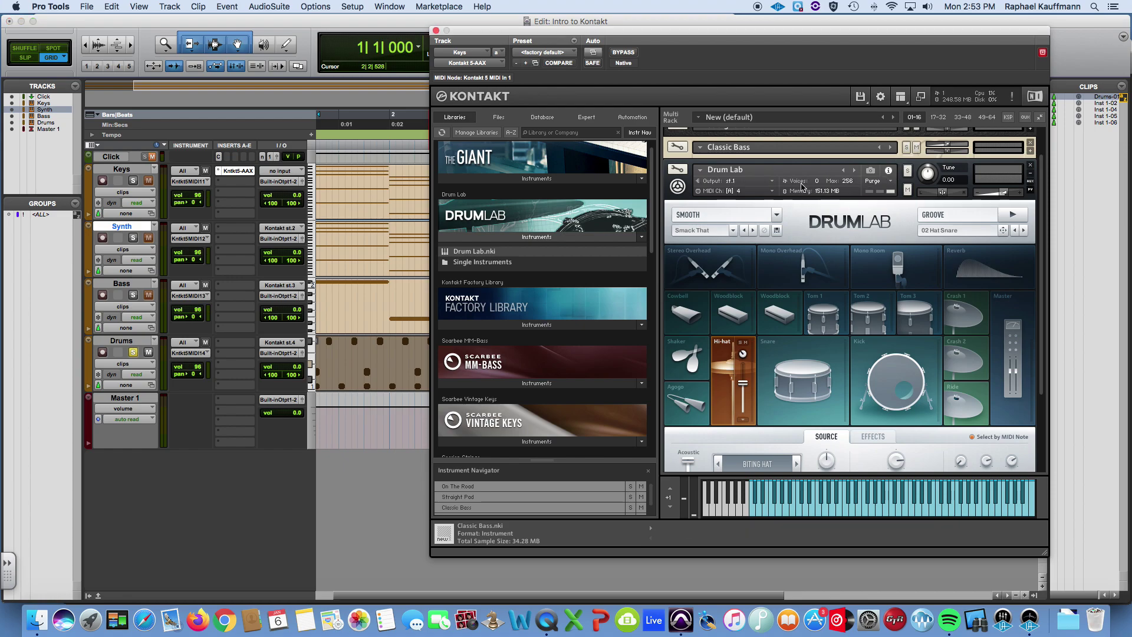
pyautogui.click(737, 180)
pyautogui.click(769, 239)
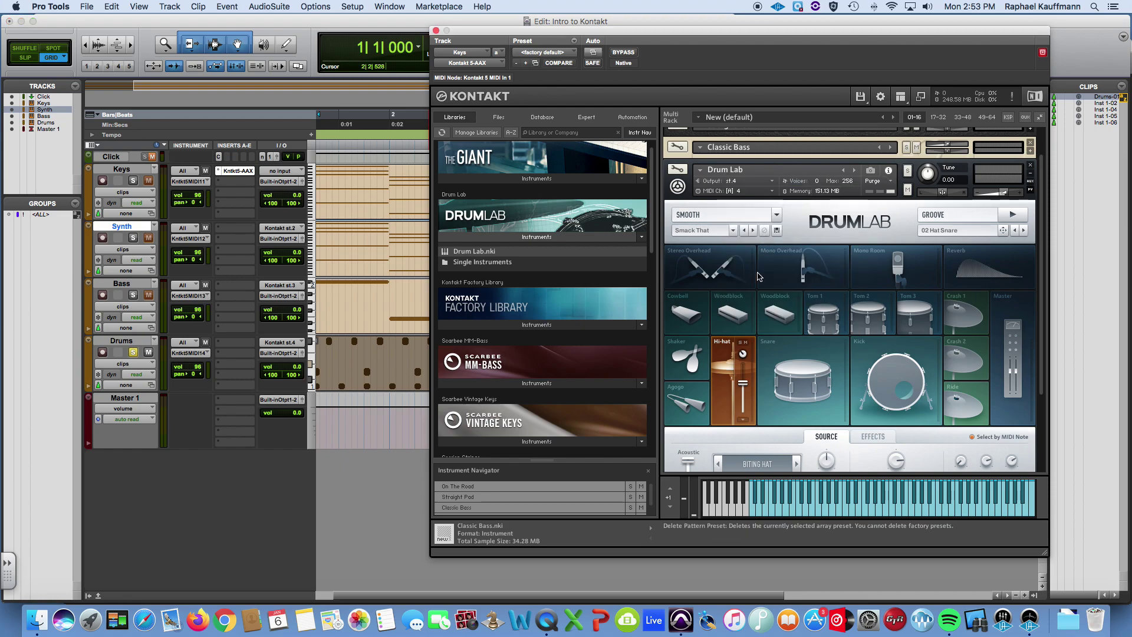
# Step: Shift the Drum Lab hi-hat's acoustic/electronic balance toward Electronic while auditioning the soloed drums
pyautogui.press('space')
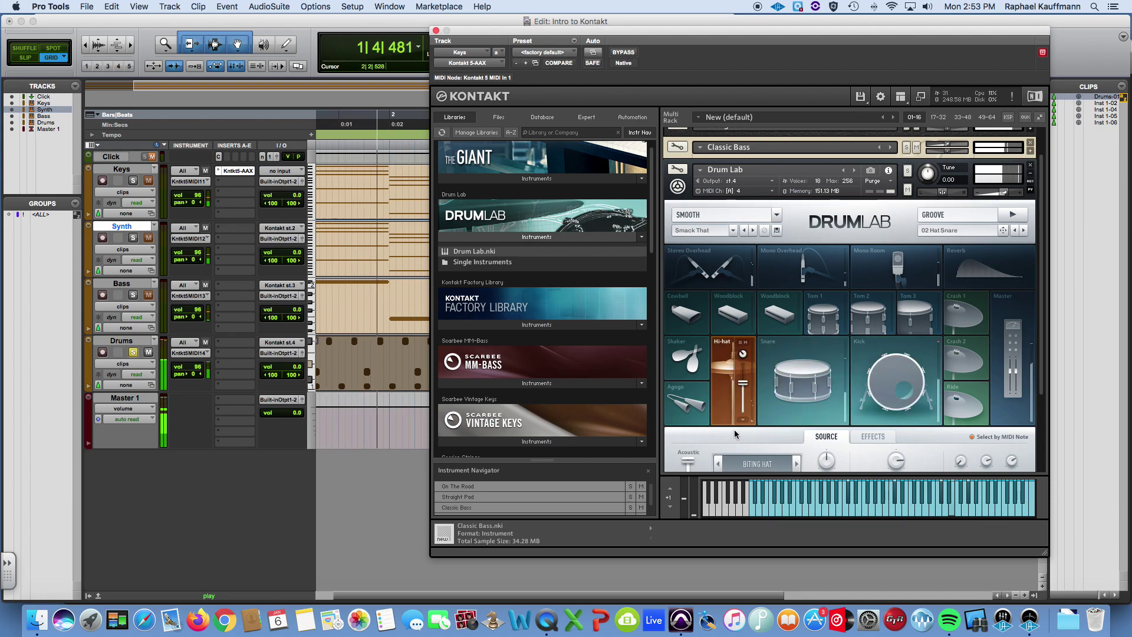
pyautogui.scroll(-3, 758, 428)
pyautogui.scroll(-1, 756, 423)
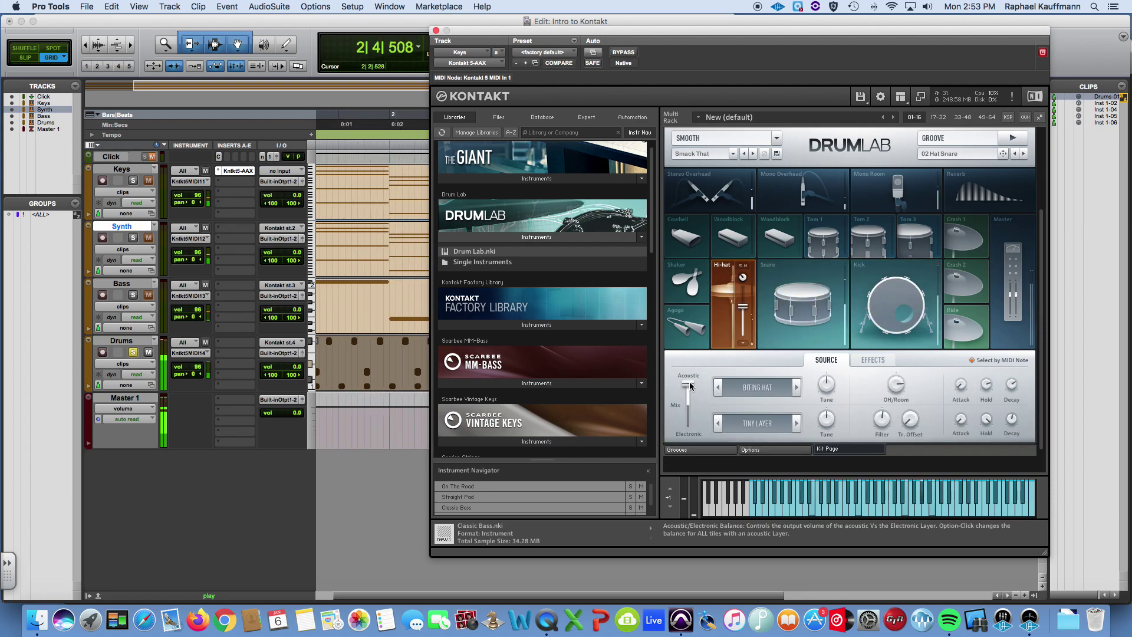
pyautogui.moveTo(688, 386); pyautogui.dragTo(688, 417)
pyautogui.press('space')
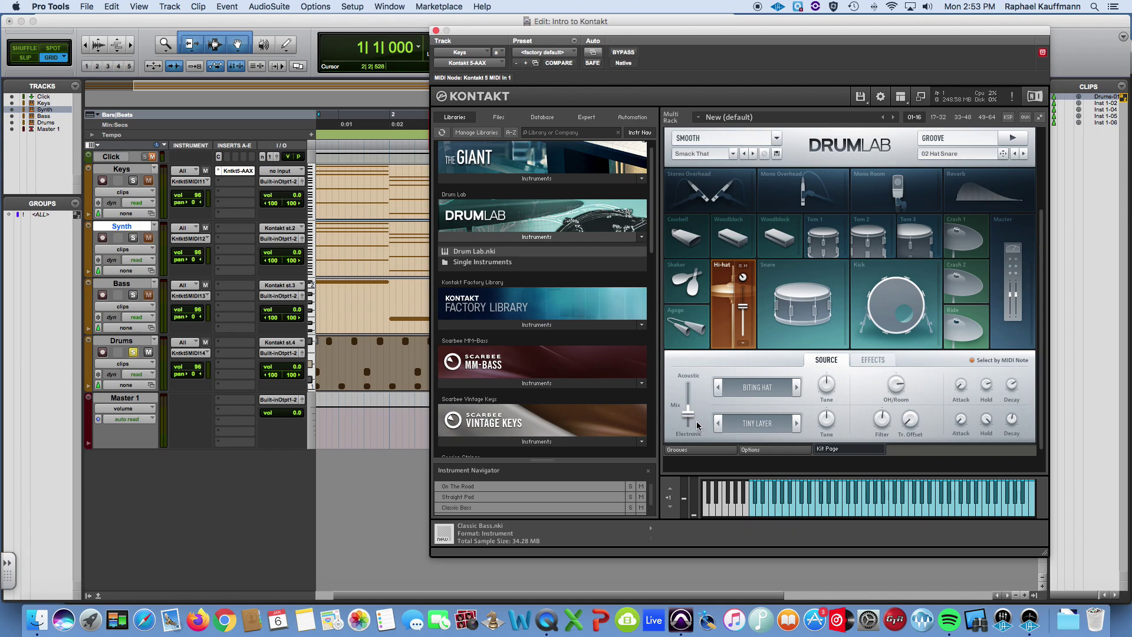
pyautogui.moveTo(690, 416); pyautogui.dragTo(690, 415)
# Step: View the available acoustic hi-hat sounds in Drum Lab, keep Biting Hat, and audition the drums
pyautogui.click(757, 387)
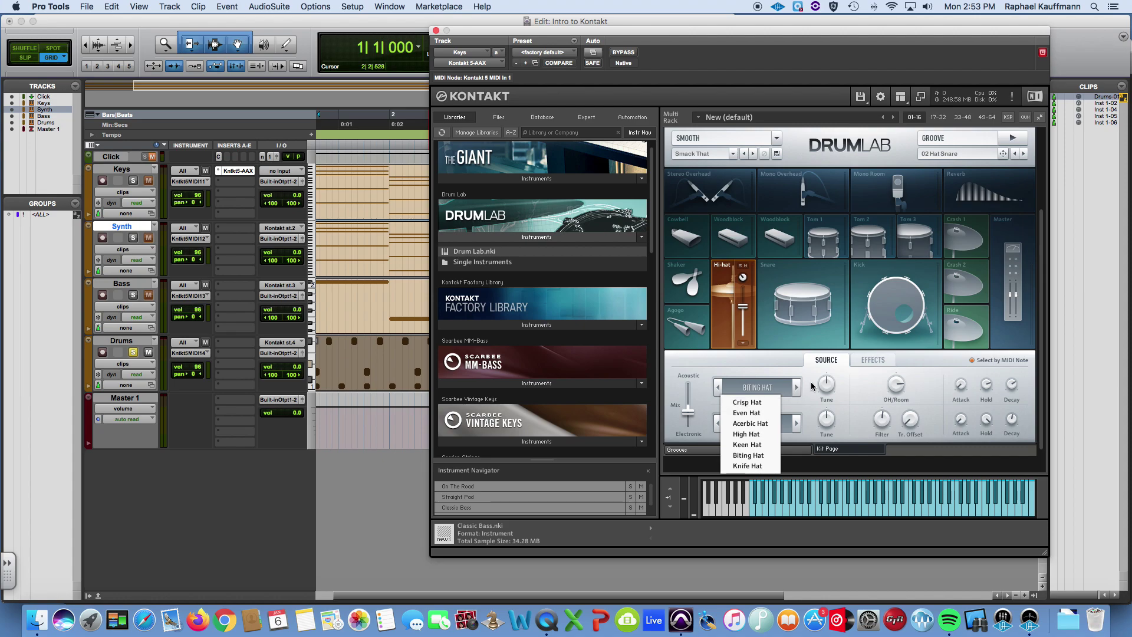
pyautogui.click(858, 400)
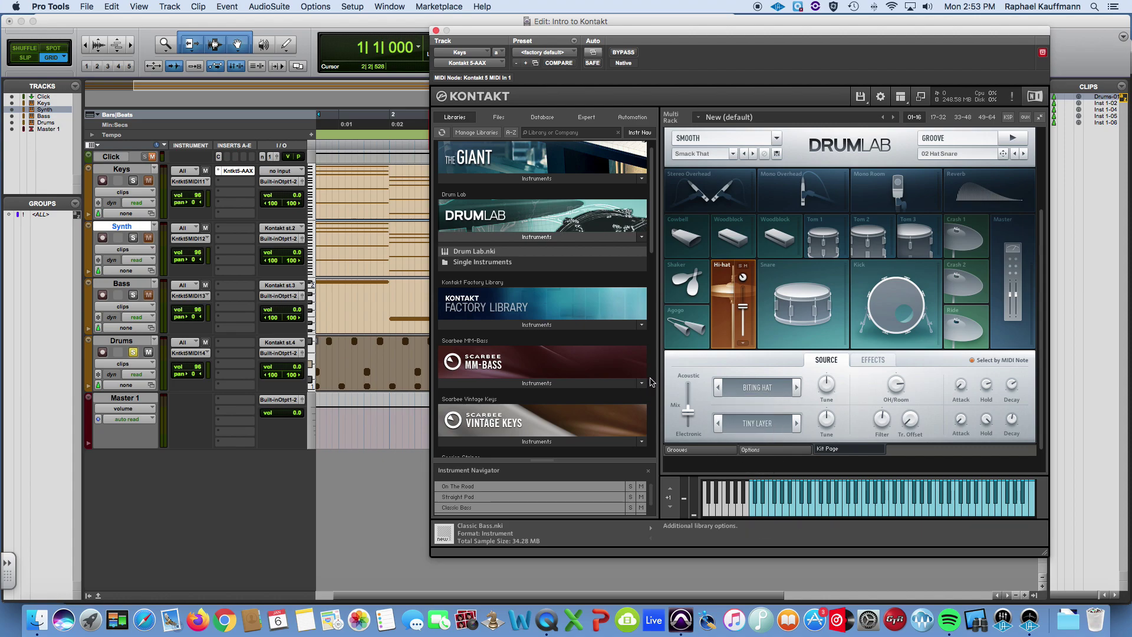
pyautogui.press('space')
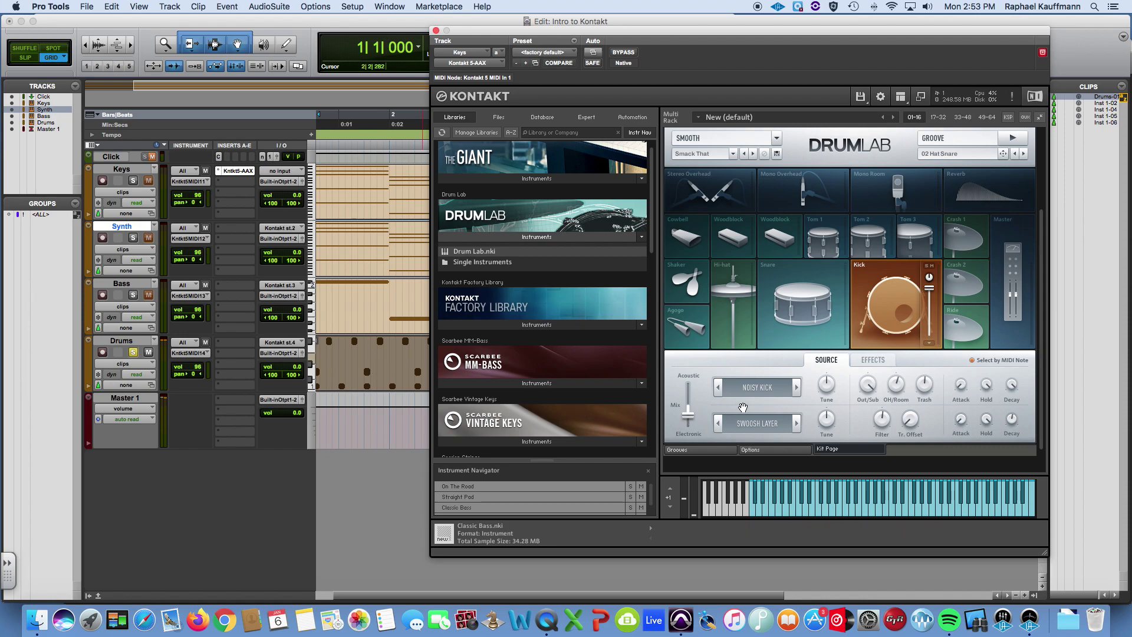
# Step: Select Drum Lab's snare, try its acoustic/electronic balance, set its electronic layer to Bulgy Layer, and audition the change
pyautogui.click(772, 311)
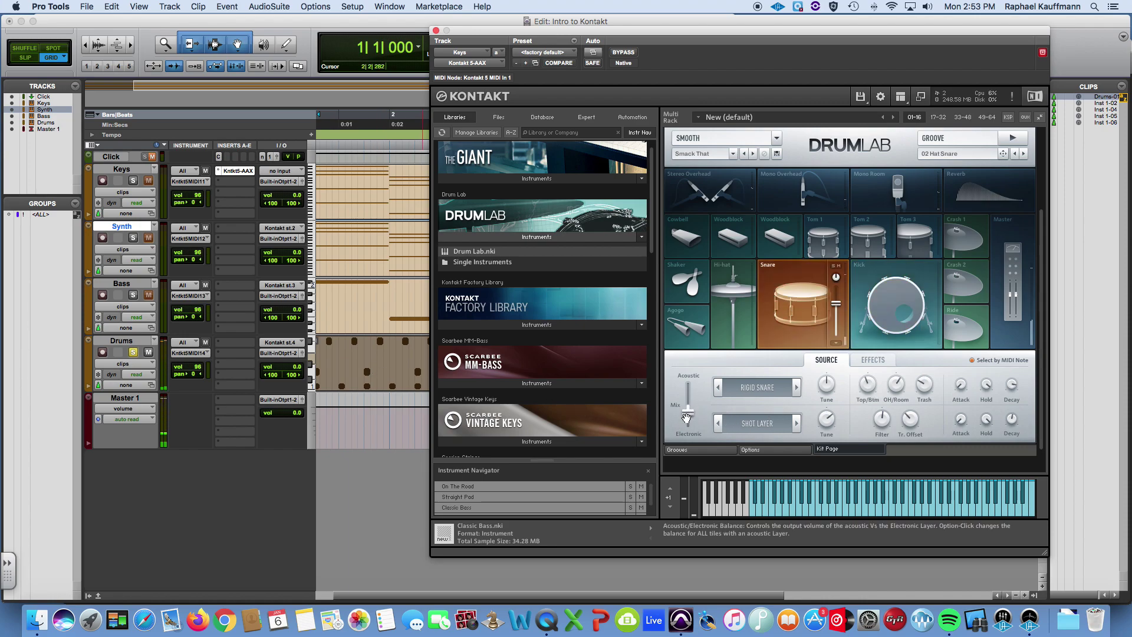
pyautogui.press('space')
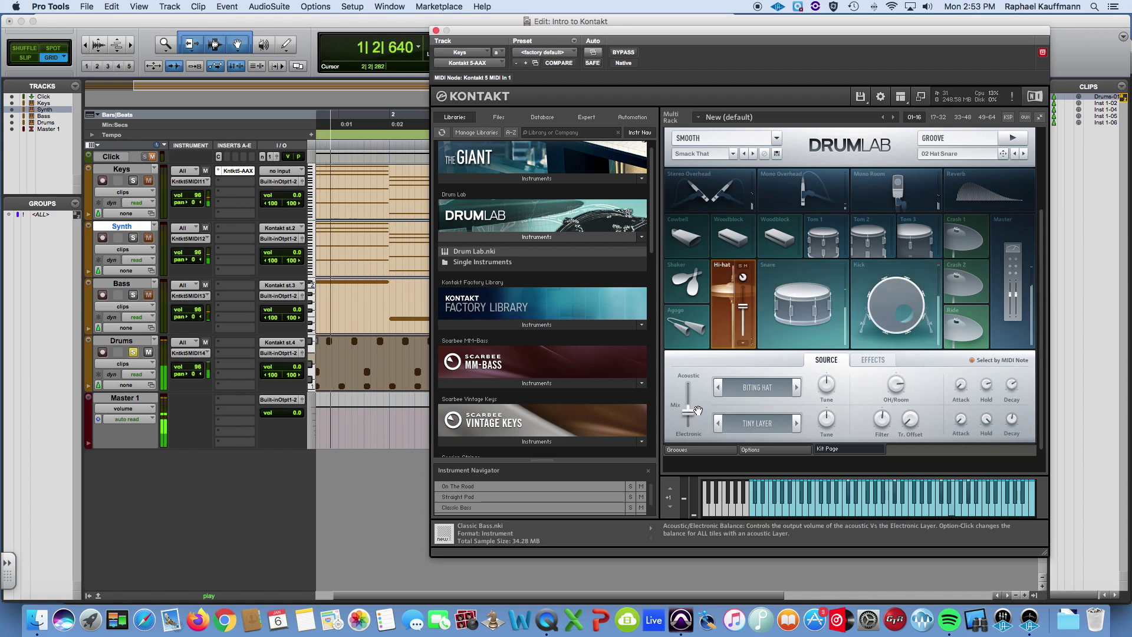
pyautogui.press('space')
pyautogui.moveTo(689, 412)
pyautogui.mouseDown()
pyautogui.moveTo(689, 434)
pyautogui.moveTo(688, 399)
pyautogui.mouseUp()
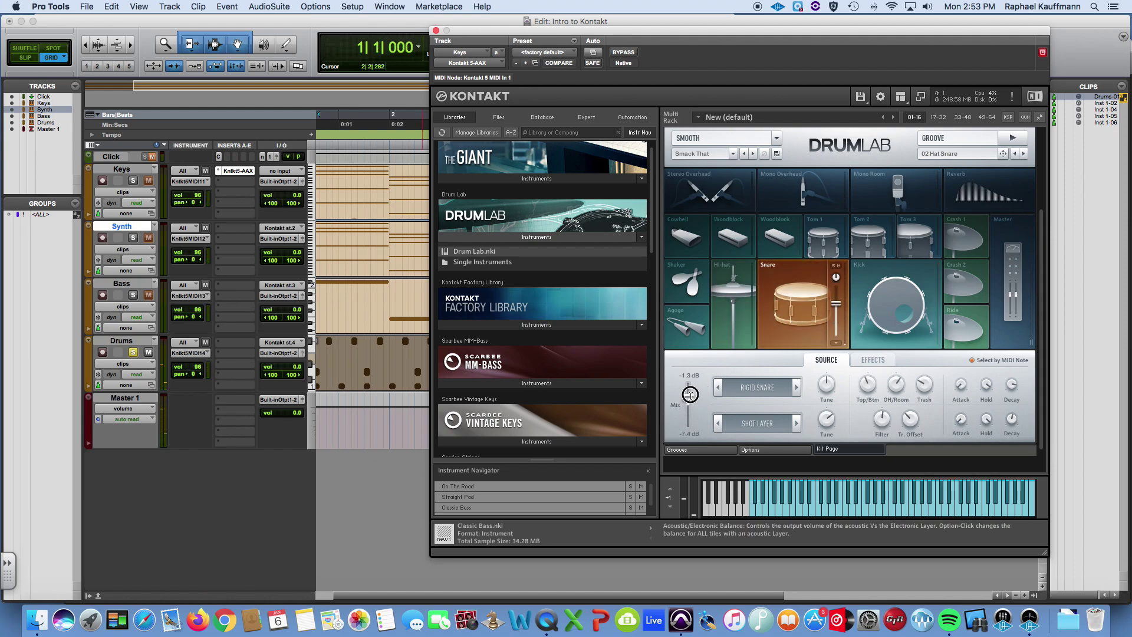
pyautogui.click(757, 423)
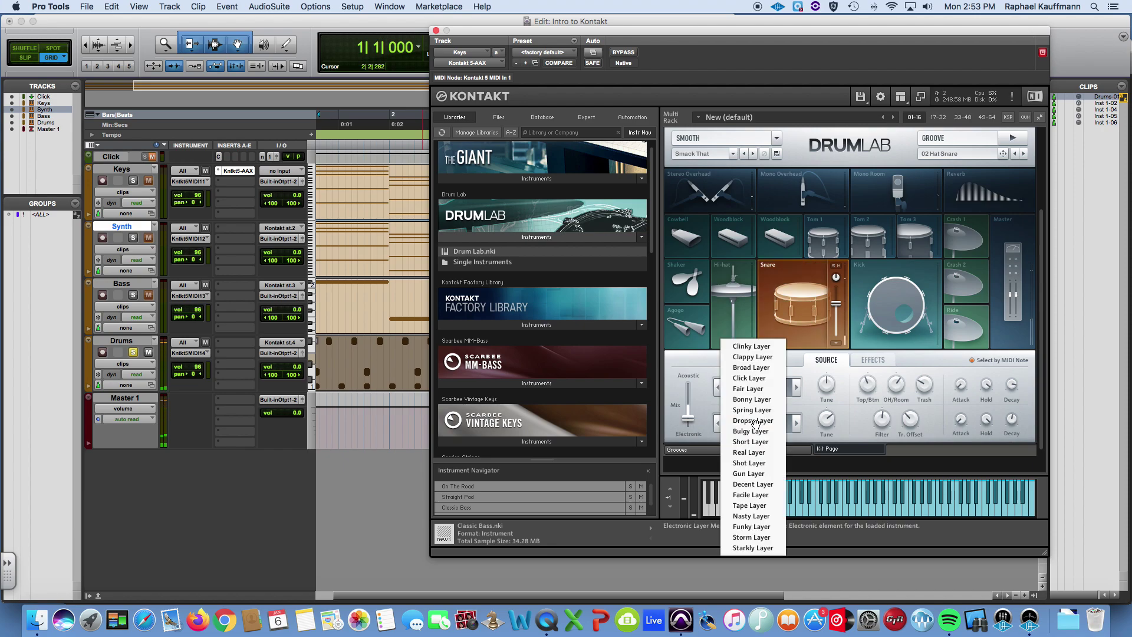
pyautogui.click(751, 430)
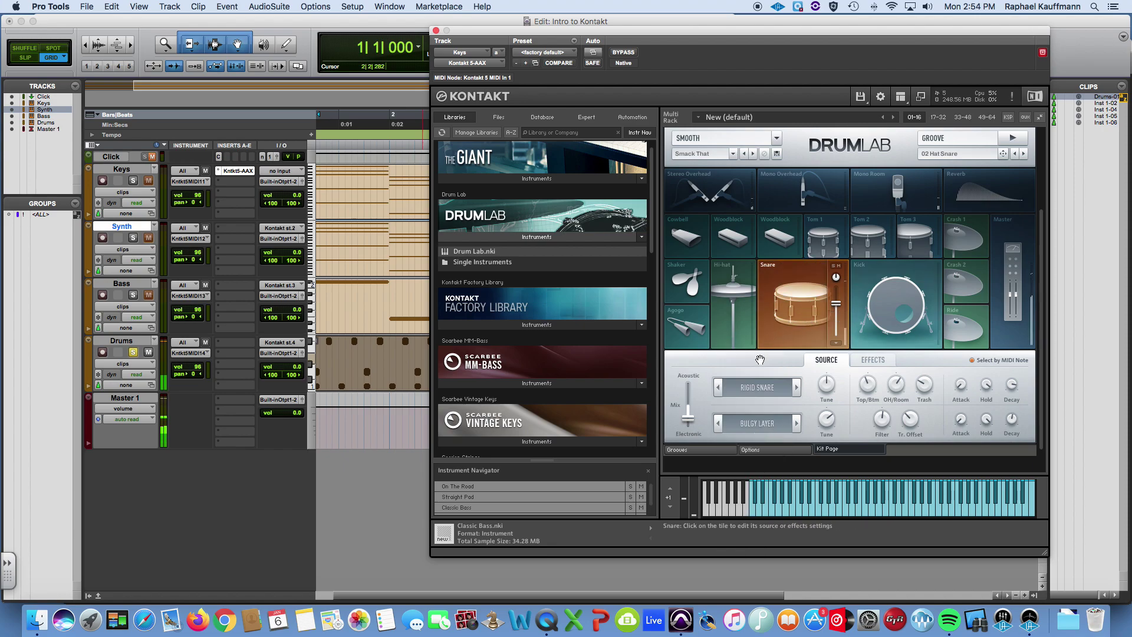
pyautogui.press('space')
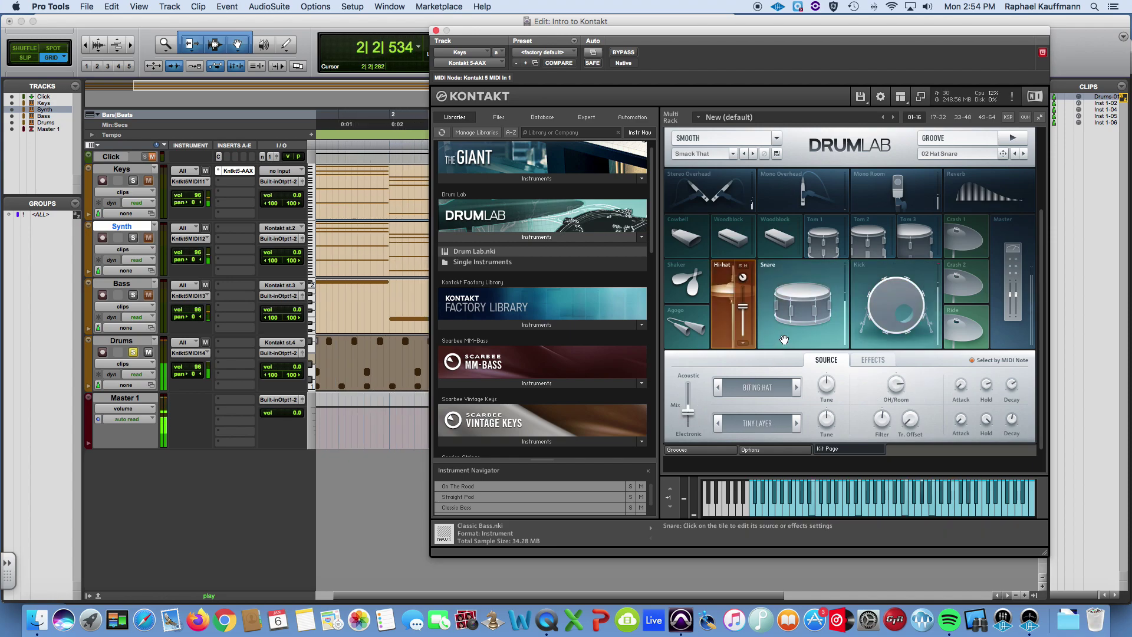
pyautogui.press('space')
pyautogui.moveTo(699, 419); pyautogui.dragTo(699, 399)
# Step: Unsolo the Drums track, close the Kontakt window, and play all tracks together
pyautogui.click(133, 355)
pyautogui.click(436, 30)
pyautogui.keyDown('shift'); pyautogui.click(534, 381); pyautogui.keyUp('shift')
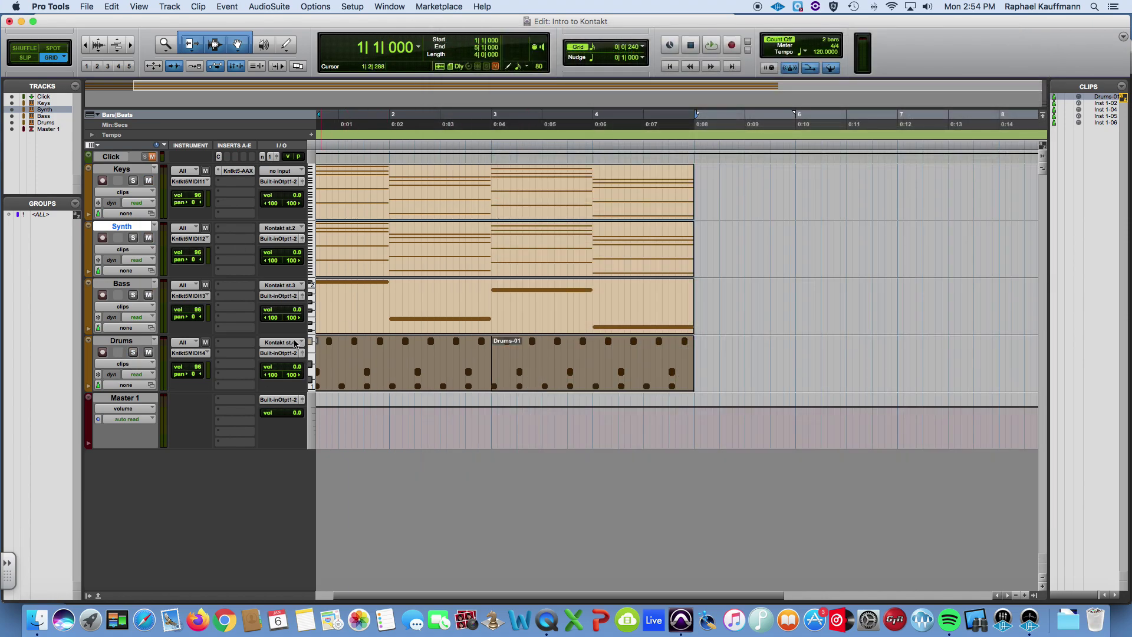
pyautogui.press('space')
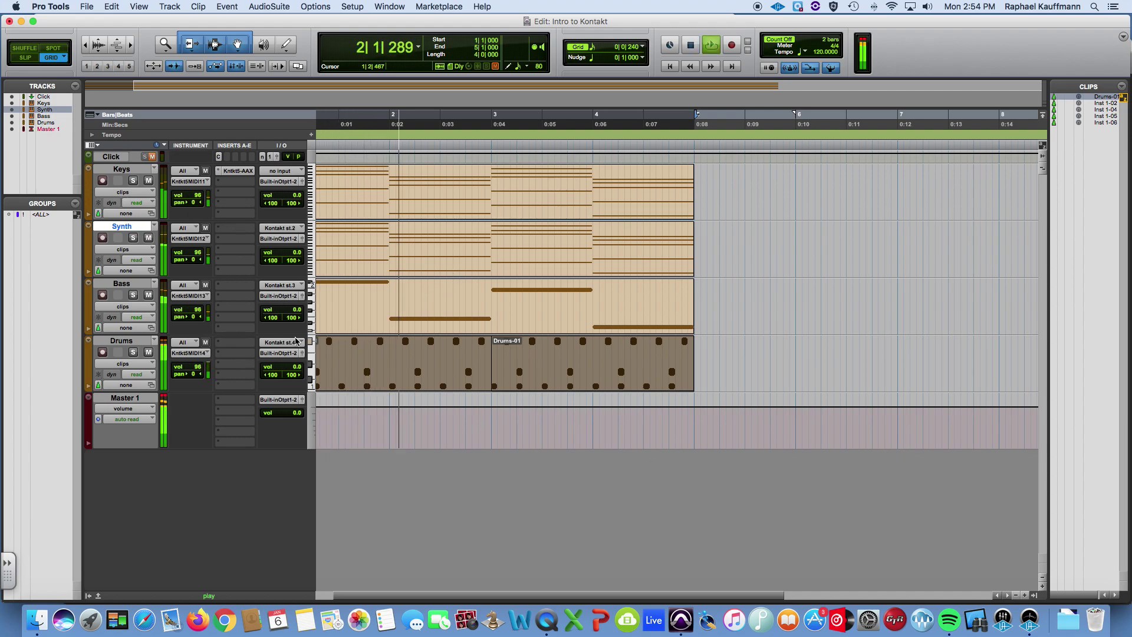
# Step: In the Mix window, set the Drums fader to -3.6 dB and Master 1 to -0.1 dB, and clear the master's clip indicators
pyautogui.press('super+equal')
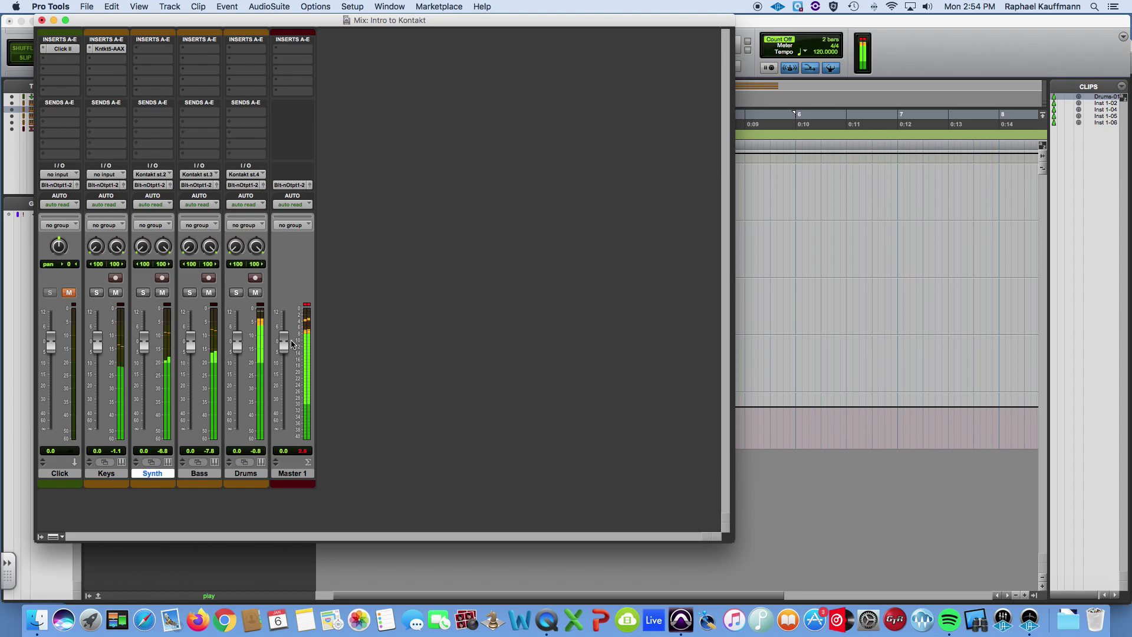
pyautogui.moveTo(286, 353); pyautogui.dragTo(237, 352)
pyautogui.click(306, 305)
pyautogui.click(307, 306)
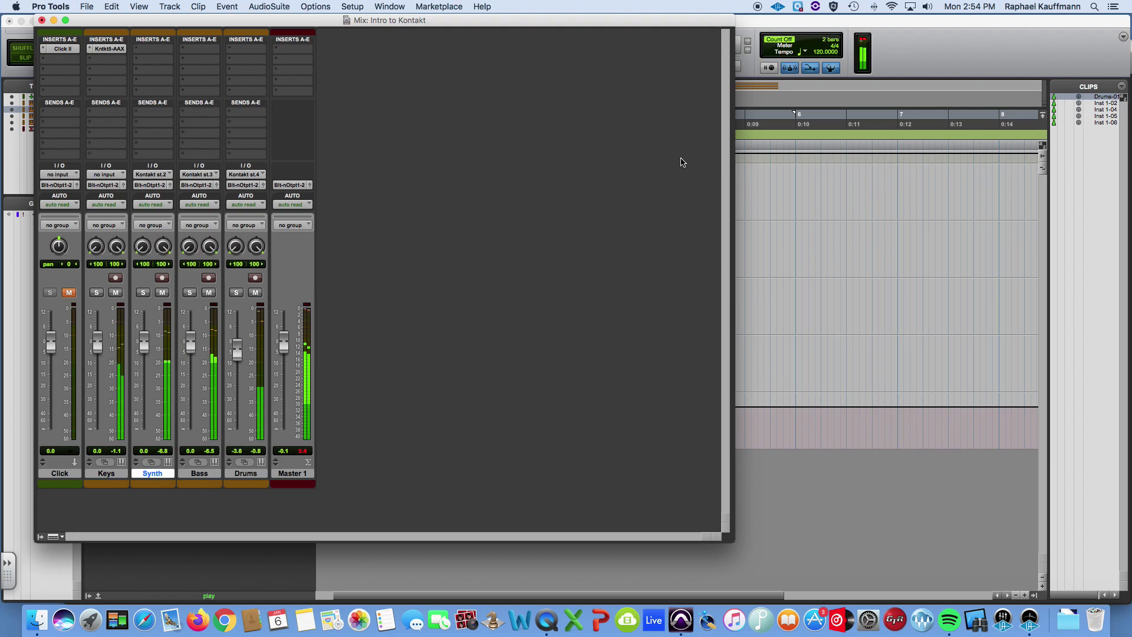
# Step: Move Straight Pad's Morph slider between variations 3 and 4 in Kontakt, and return to the Edit window with the cursor at 6|3|000
pyautogui.press('ctrl+alt+super+w')
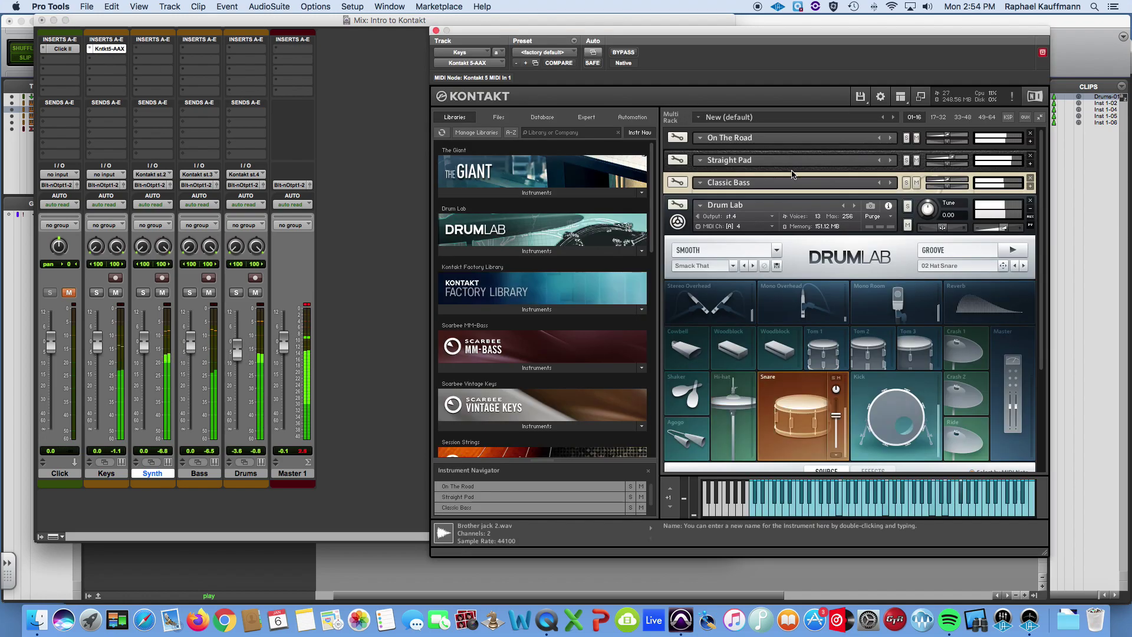
pyautogui.click(1015, 168)
pyautogui.moveTo(850, 382); pyautogui.dragTo(833, 387)
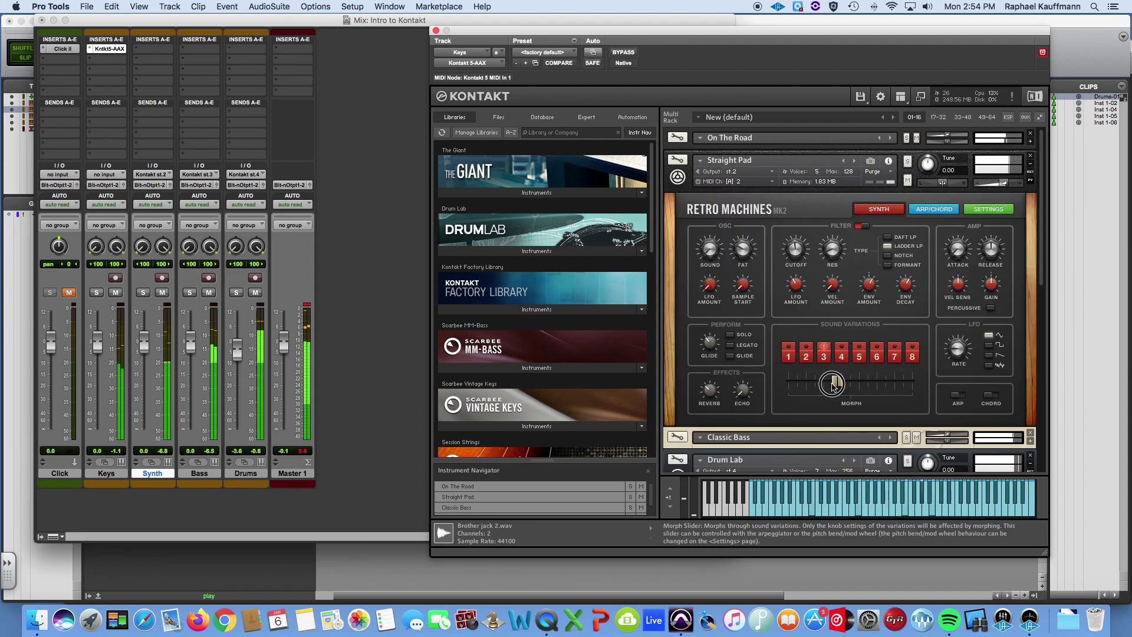
pyautogui.click(435, 30)
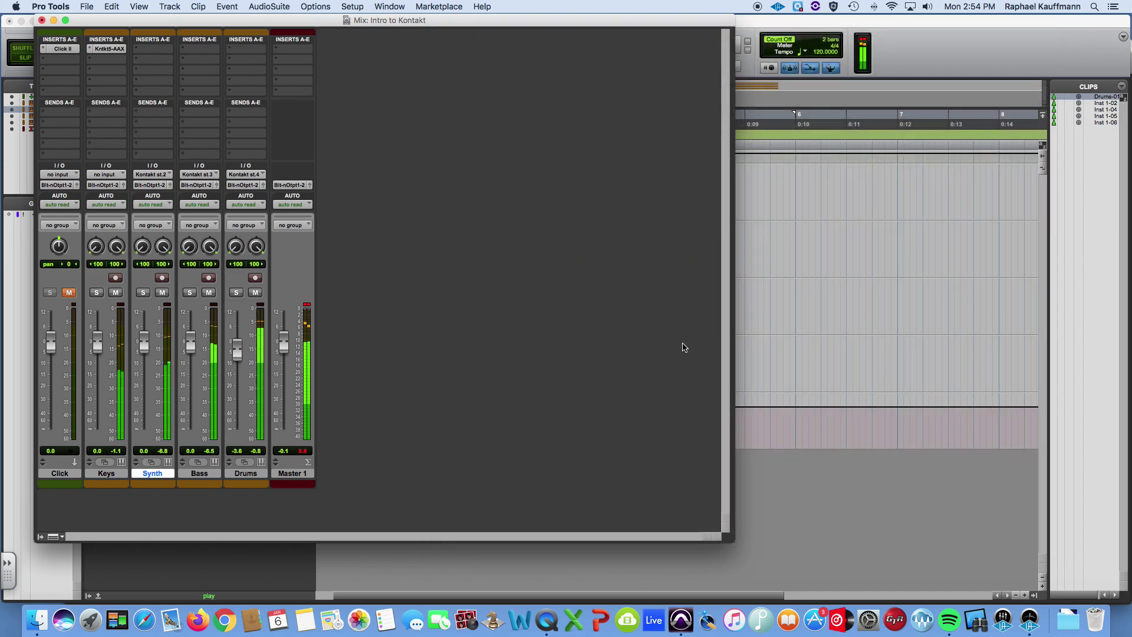
pyautogui.press('super+equal')
pyautogui.click(844, 349)
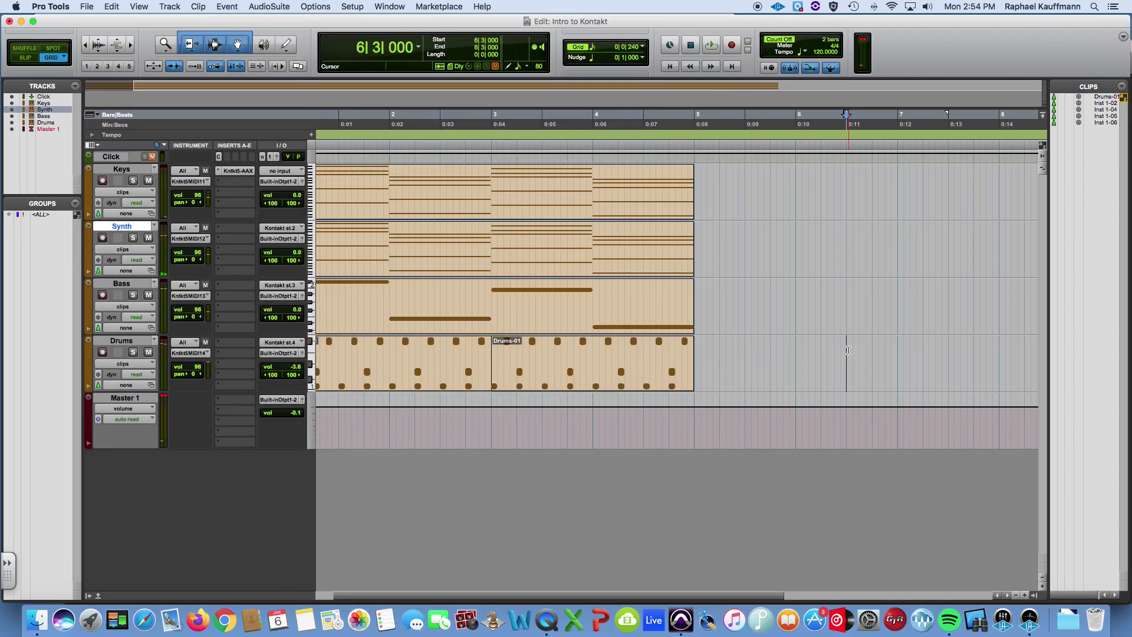
# Step: Reopen Kontakt from the Keys track's insert and minimize the Straight Pad and Drum Lab instruments in the rack
pyautogui.click(239, 171)
pyautogui.click(1030, 168)
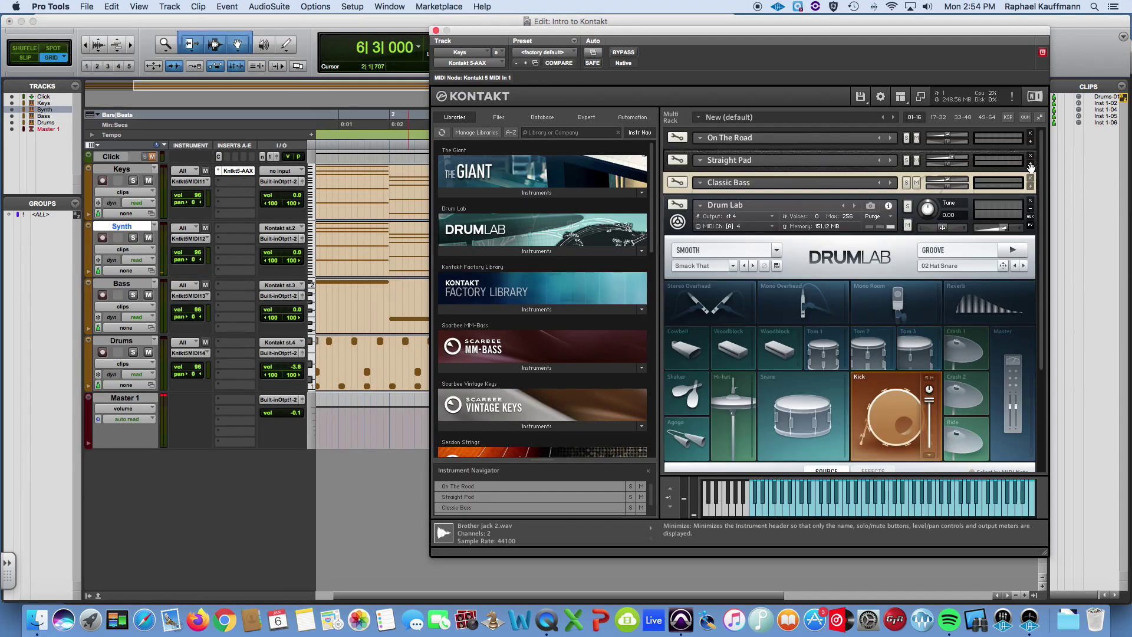
pyautogui.click(1030, 208)
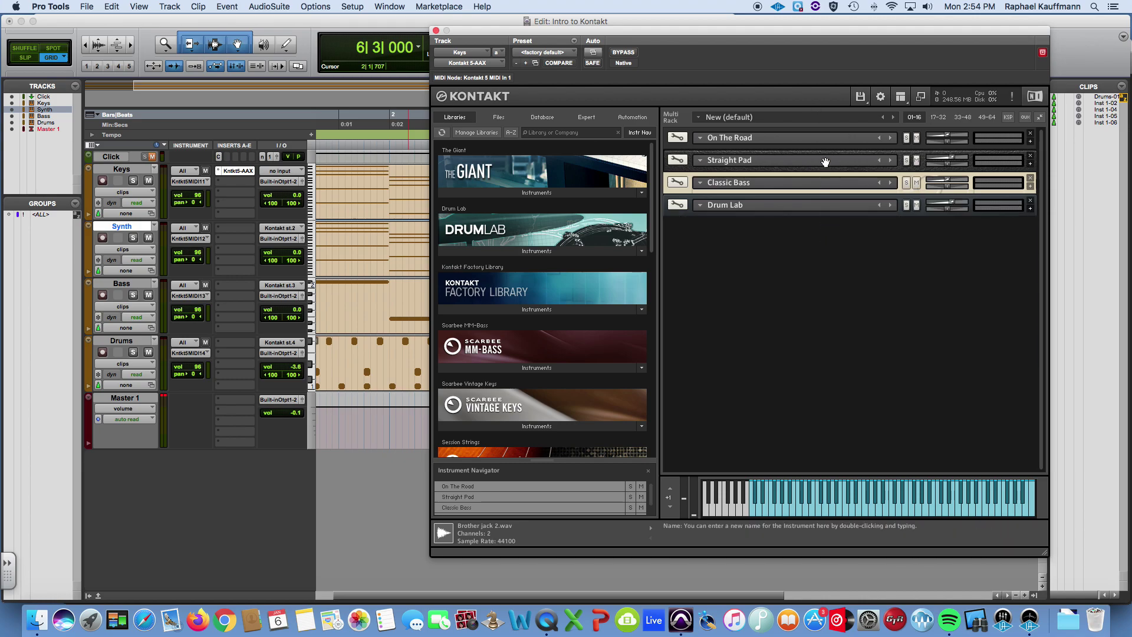